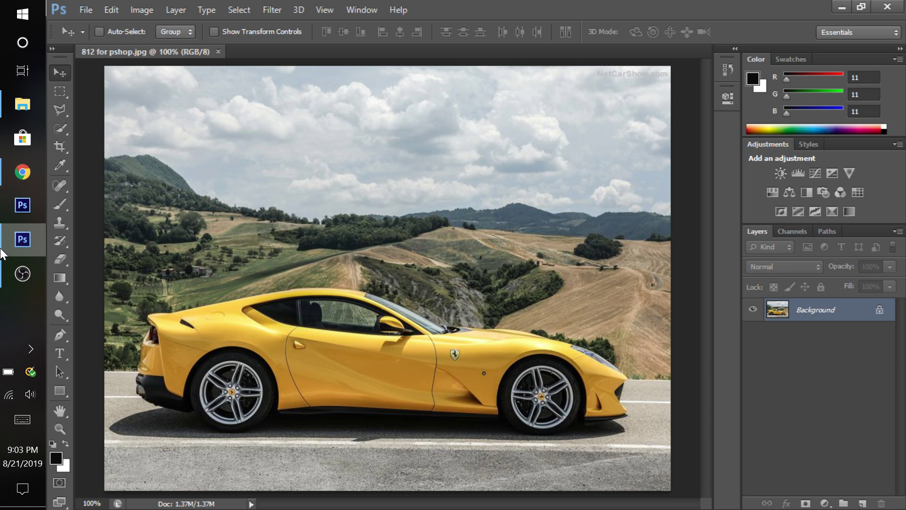
pyautogui.click(57, 107)
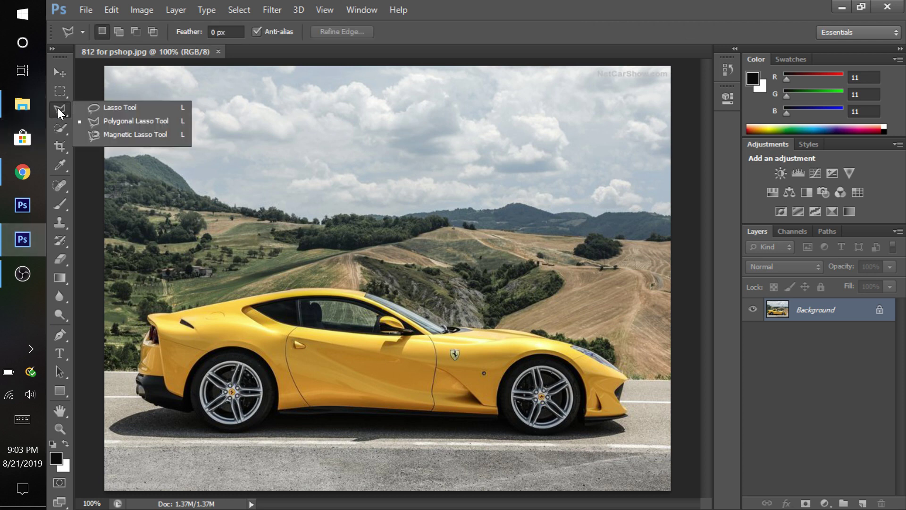
pyautogui.click(84, 109)
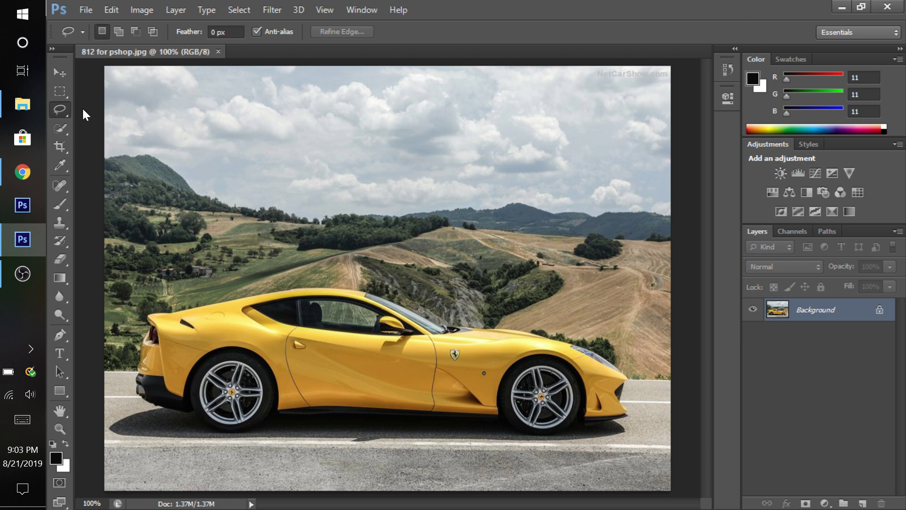
pyautogui.click(57, 107)
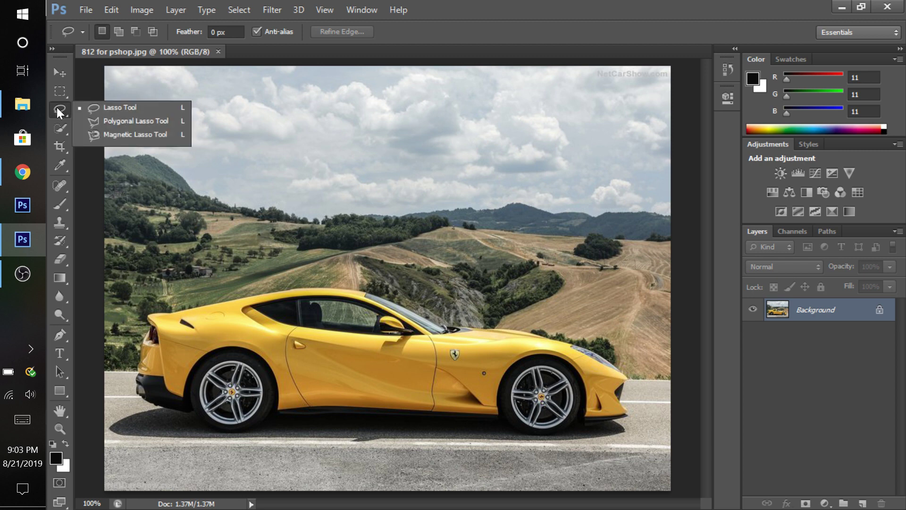
pyautogui.click(114, 122)
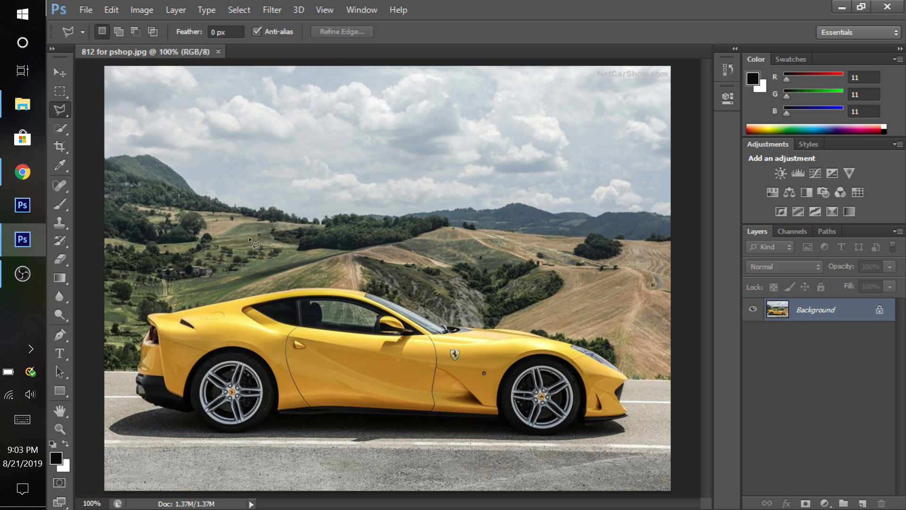
pyautogui.click(67, 206)
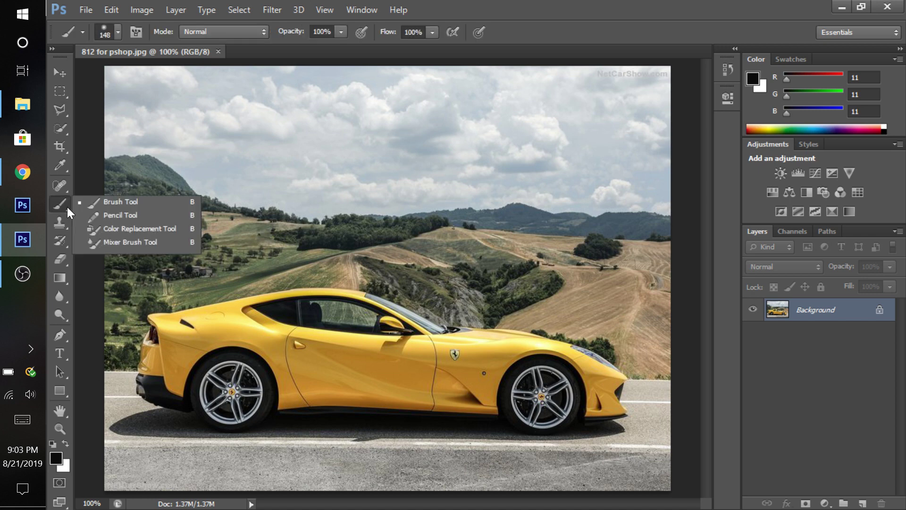
pyautogui.click(67, 207)
pyautogui.click(57, 229)
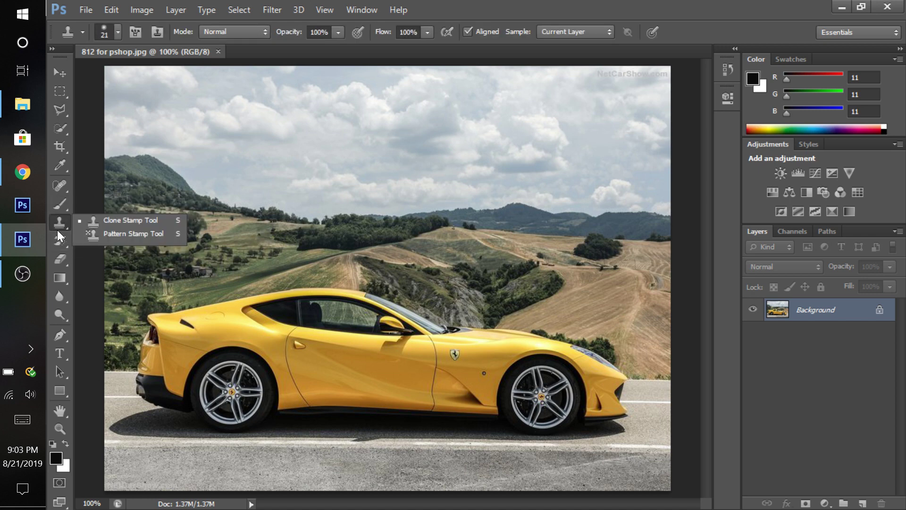
pyautogui.click(67, 170)
pyautogui.click(54, 71)
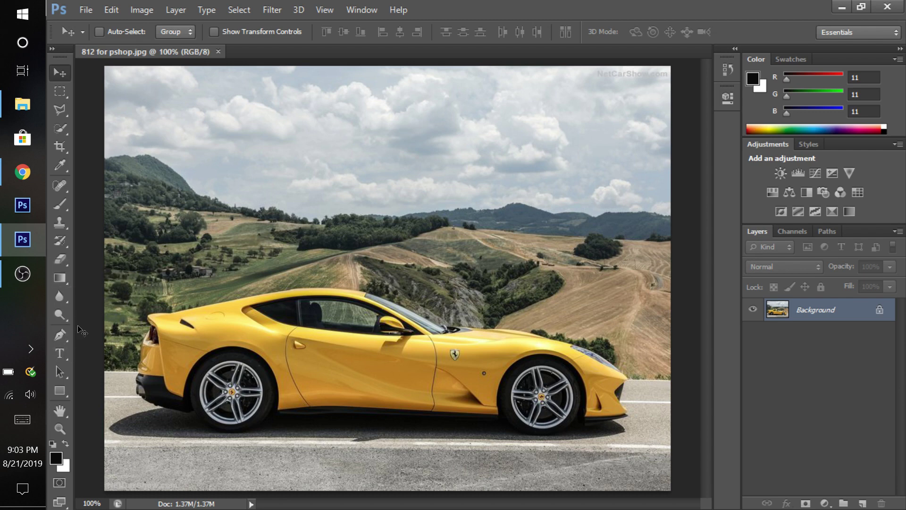
# Add a Hue/Saturation adjustment layer, try the Yellows at hue -27 and saturation +22, and reset the adjustment
pyautogui.click(772, 192)
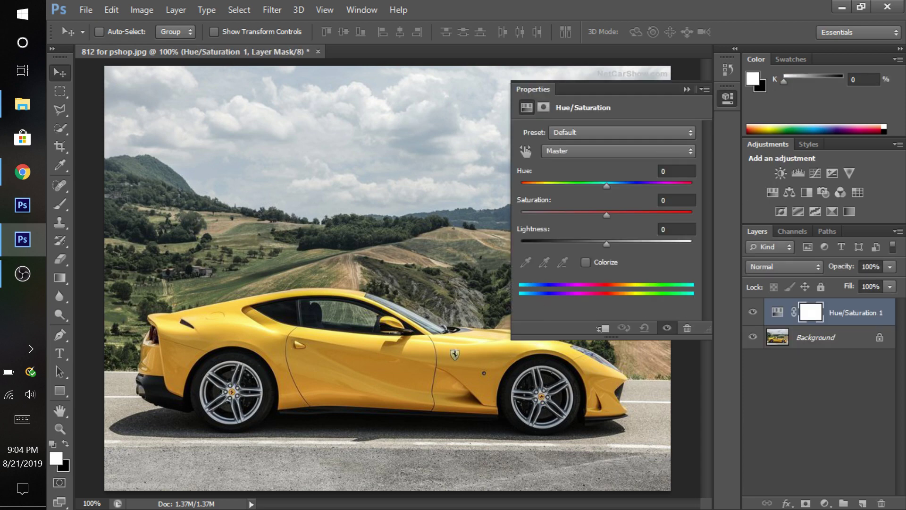
pyautogui.click(596, 152)
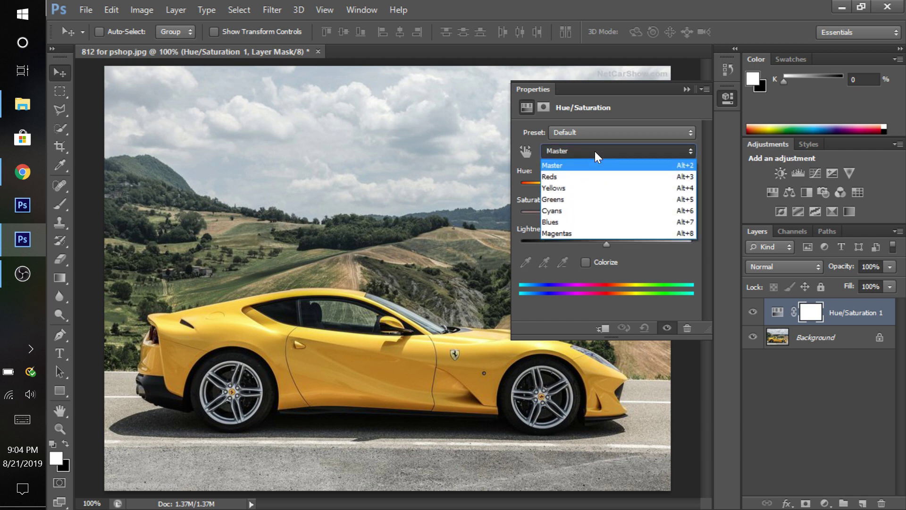
pyautogui.click(585, 188)
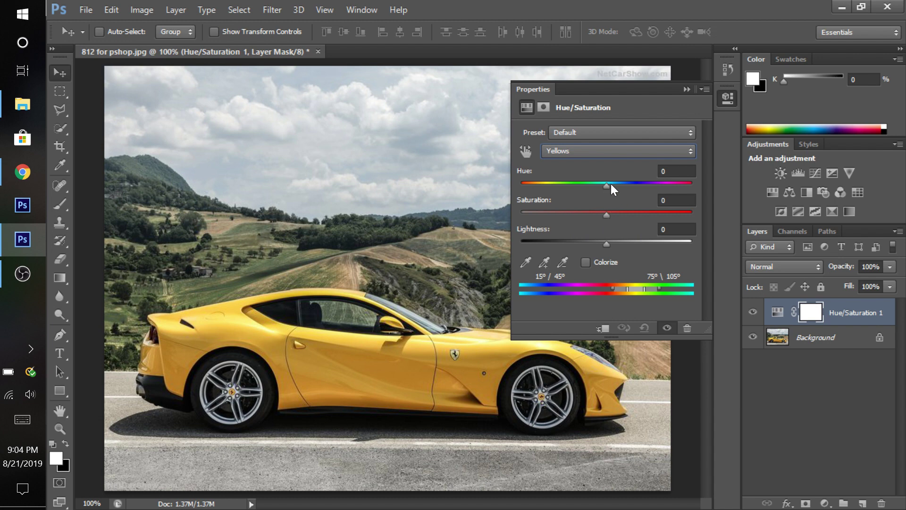
pyautogui.moveTo(611, 185); pyautogui.dragTo(625, 222)
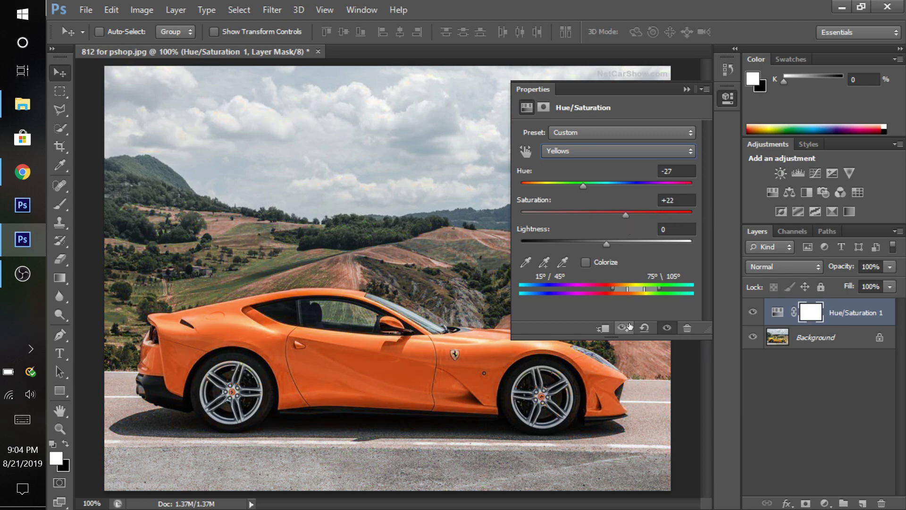
pyautogui.click(645, 327)
# Set the Yellows range of the Hue/Saturation adjustment to hue -42, saturation +17 and lightness -22
pyautogui.click(619, 150)
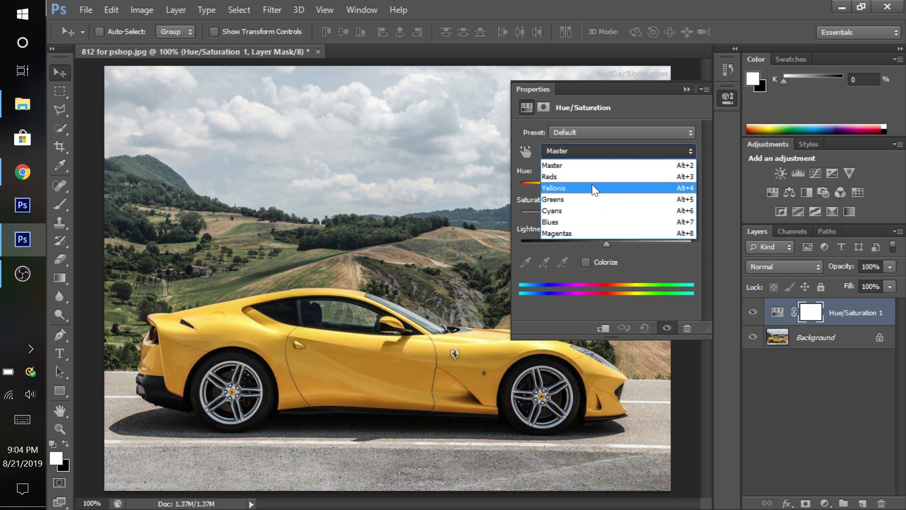
pyautogui.click(596, 186)
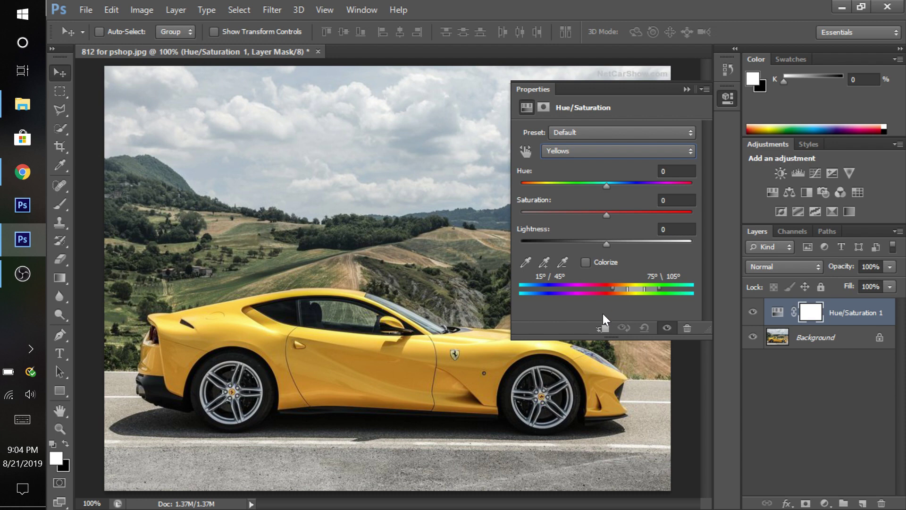
pyautogui.click(549, 260)
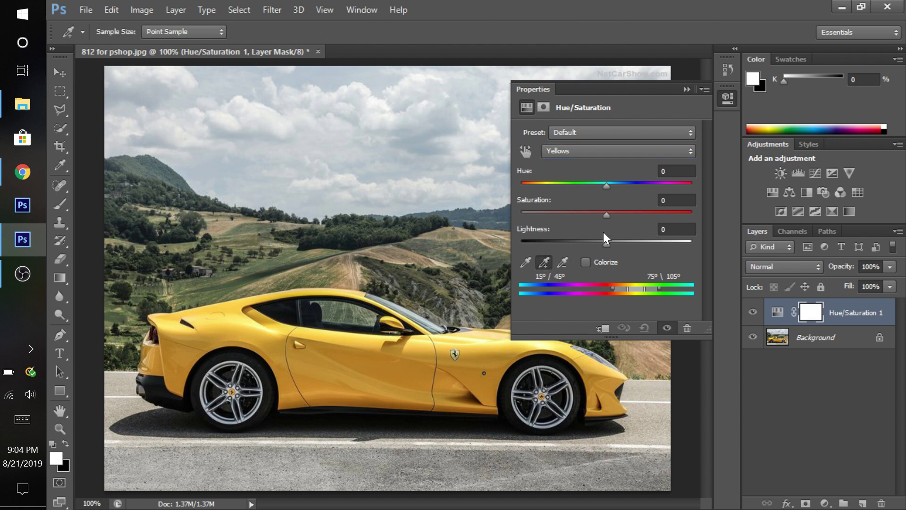
pyautogui.moveTo(608, 185); pyautogui.dragTo(587, 245)
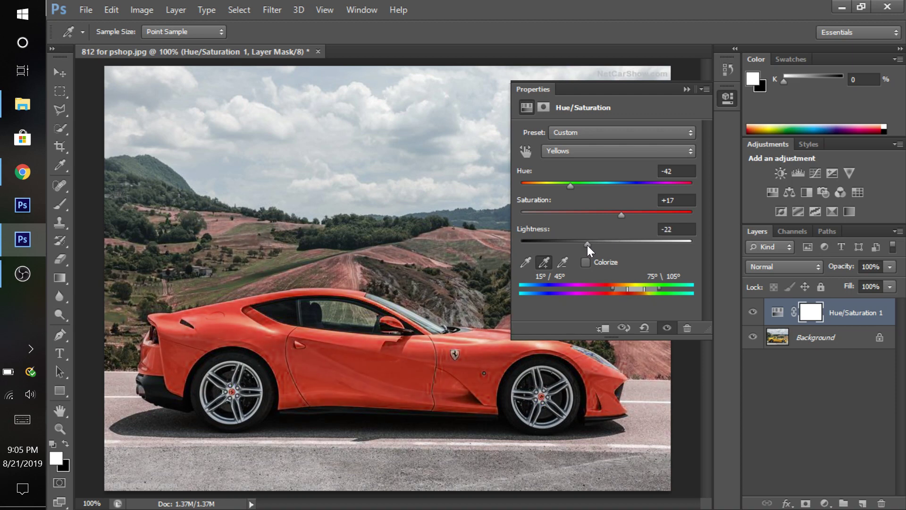
# Widen the affected color range to 254°/103° and 105°\110°, with the hue set to -48
pyautogui.moveTo(622, 287); pyautogui.dragTo(644, 286)
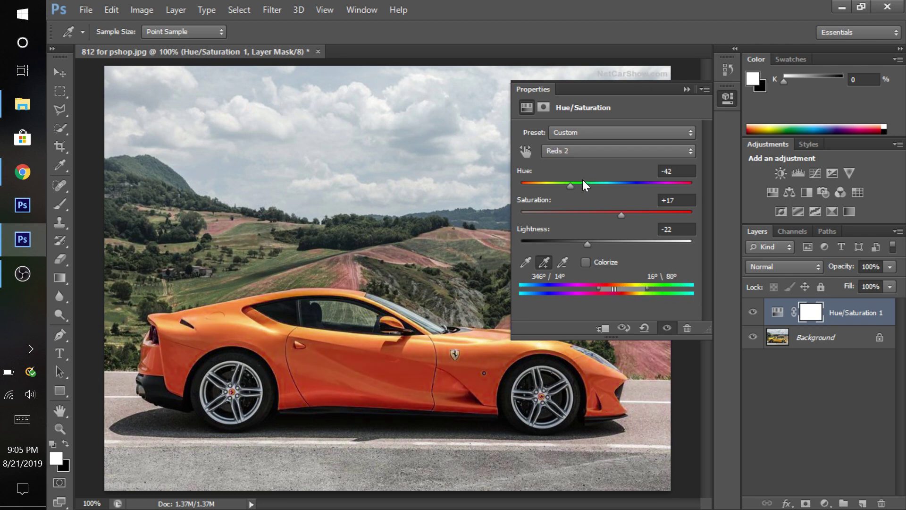
pyautogui.moveTo(559, 184)
pyautogui.mouseDown()
pyautogui.moveTo(543, 182)
pyautogui.moveTo(600, 188)
pyautogui.moveTo(567, 181)
pyautogui.mouseUp()
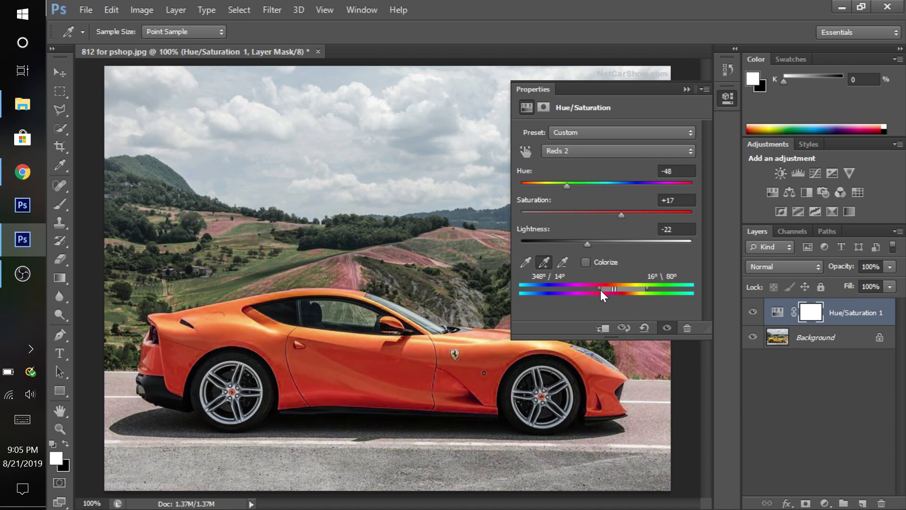
pyautogui.moveTo(600, 290)
pyautogui.mouseDown()
pyautogui.moveTo(573, 289)
pyautogui.moveTo(607, 290)
pyautogui.mouseUp()
pyautogui.moveTo(647, 287)
pyautogui.mouseDown()
pyautogui.moveTo(604, 301)
pyautogui.moveTo(679, 298)
pyautogui.moveTo(638, 309)
pyautogui.moveTo(658, 292)
pyautogui.moveTo(671, 297)
pyautogui.moveTo(644, 293)
pyautogui.moveTo(683, 293)
pyautogui.moveTo(658, 293)
pyautogui.mouseUp()
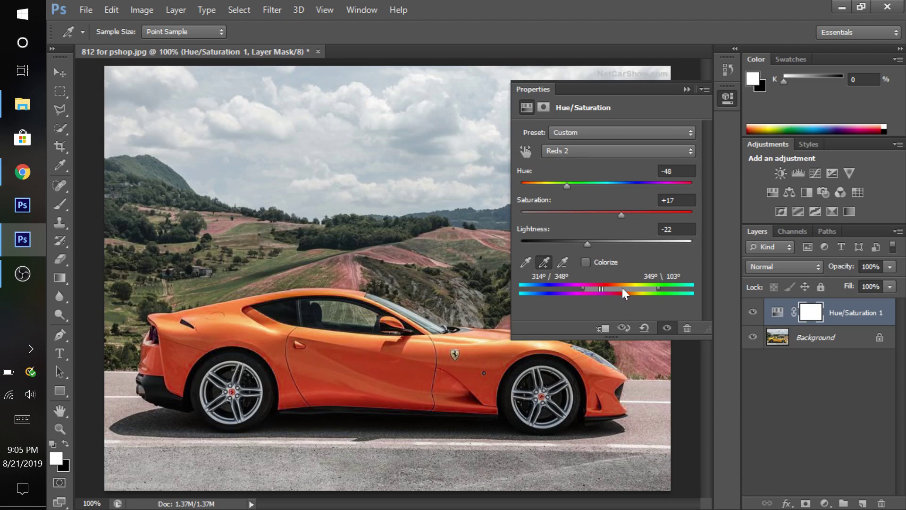
pyautogui.moveTo(585, 287); pyautogui.dragTo(554, 291)
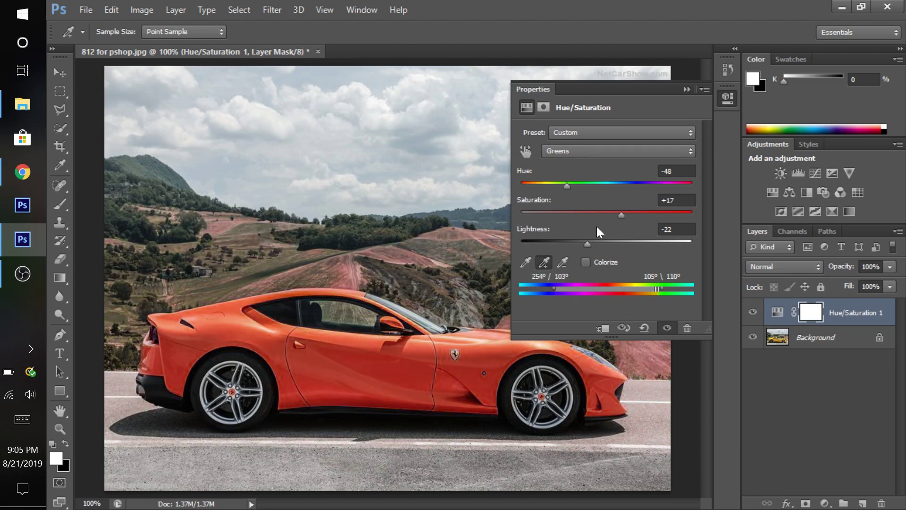
# Try different car colors and set the adjustment to hue -60, saturation +29 and lightness -9
pyautogui.moveTo(633, 216)
pyautogui.mouseDown()
pyautogui.moveTo(676, 216)
pyautogui.moveTo(608, 210)
pyautogui.moveTo(630, 220)
pyautogui.mouseUp()
pyautogui.moveTo(589, 245)
pyautogui.mouseDown()
pyautogui.moveTo(625, 245)
pyautogui.moveTo(560, 237)
pyautogui.moveTo(597, 243)
pyautogui.mouseUp()
pyautogui.moveTo(567, 185); pyautogui.dragTo(515, 188)
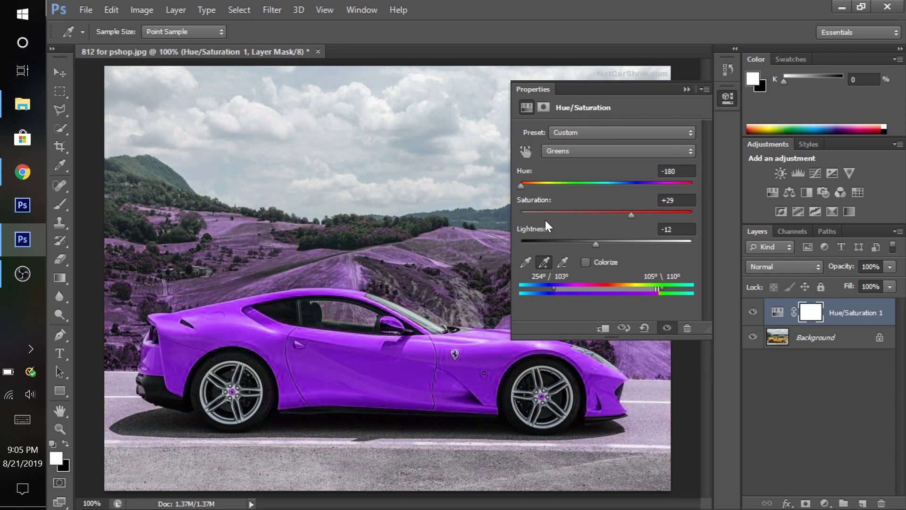
pyautogui.moveTo(596, 240)
pyautogui.mouseDown()
pyautogui.moveTo(560, 243)
pyautogui.moveTo(621, 242)
pyautogui.moveTo(598, 239)
pyautogui.mouseUp()
pyautogui.moveTo(528, 185); pyautogui.dragTo(562, 186)
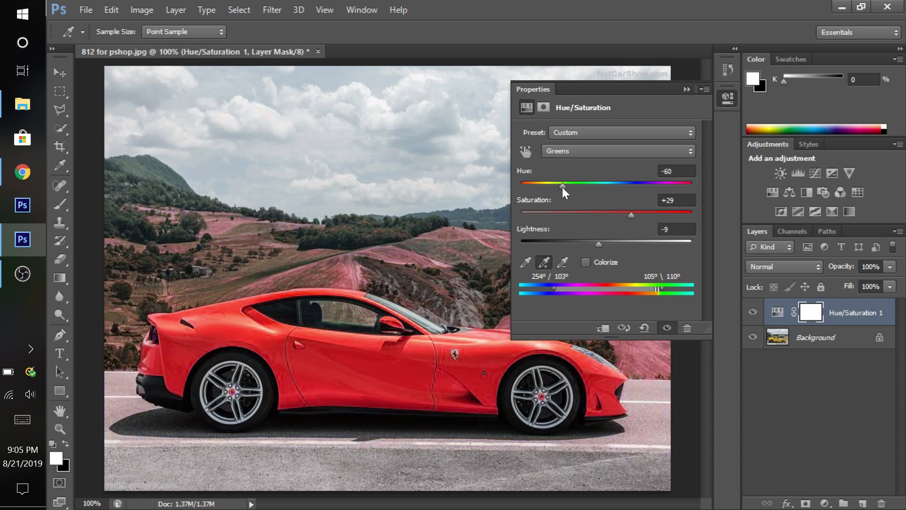
# Reset the Hue/Saturation adjustment and delete all Hue/Saturation layers, leaving only the Background layer
pyautogui.click(644, 328)
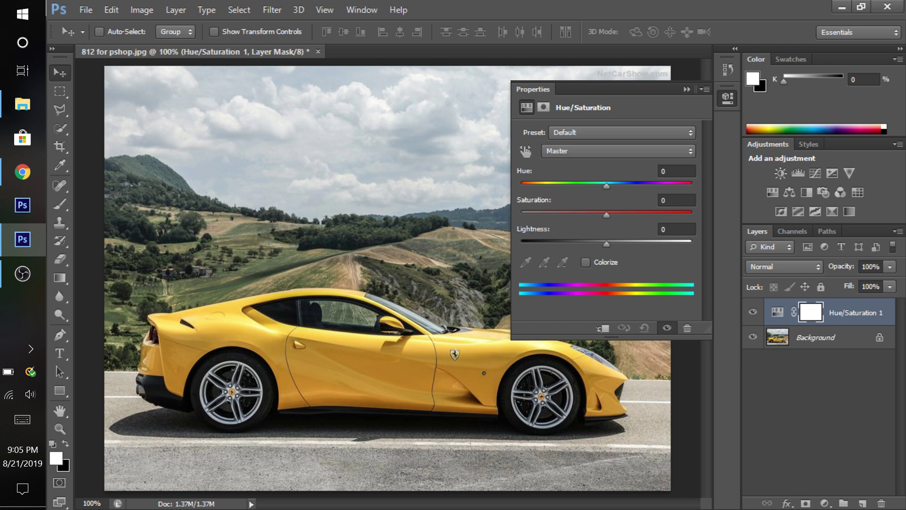
pyautogui.click(683, 92)
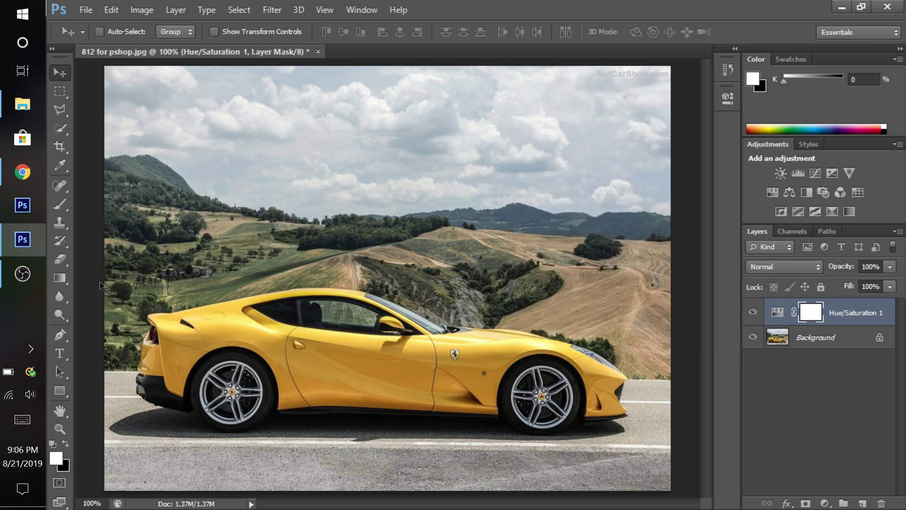
pyautogui.click(769, 191)
pyautogui.click(769, 191)
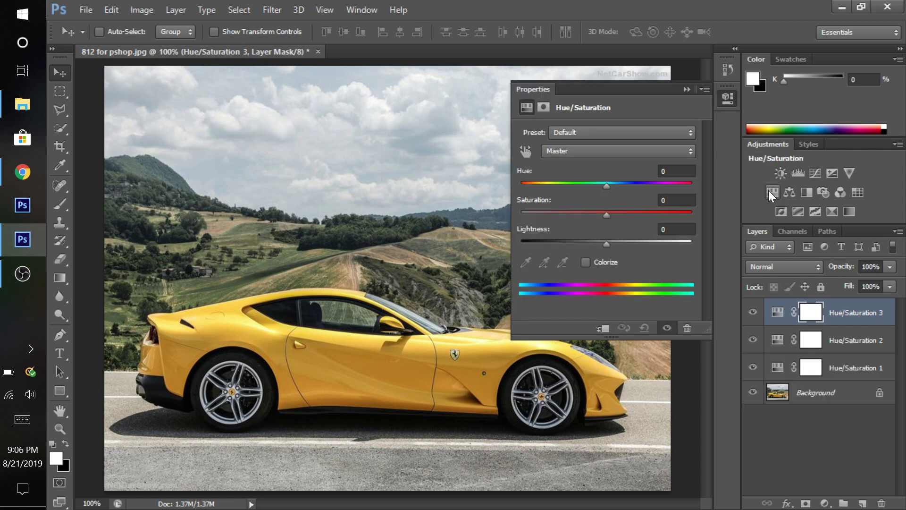
pyautogui.click(834, 422)
pyautogui.click(801, 316)
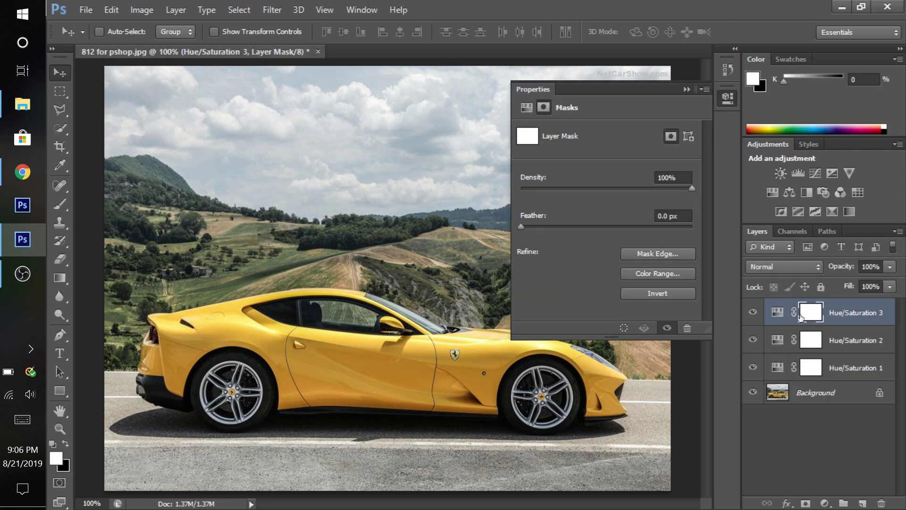
pyautogui.press('Delete')
pyautogui.press('Delete')
pyautogui.press('Delete')
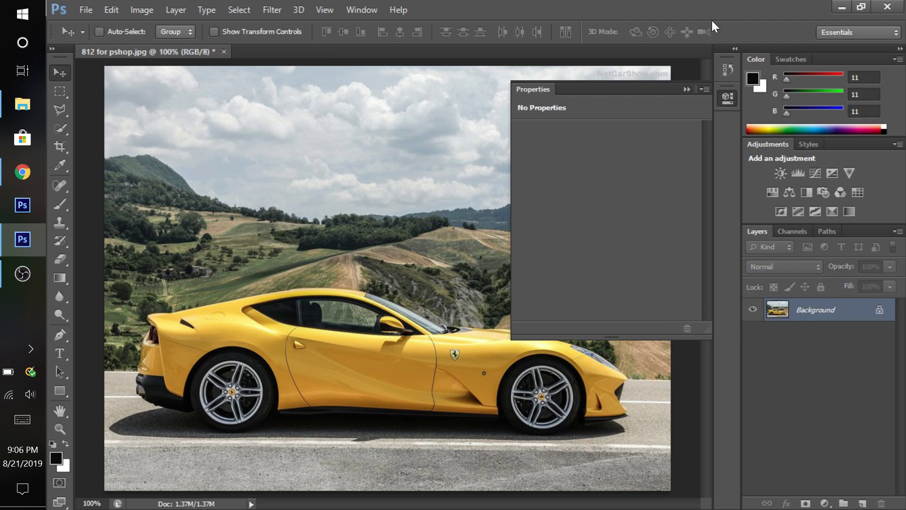
pyautogui.click(685, 89)
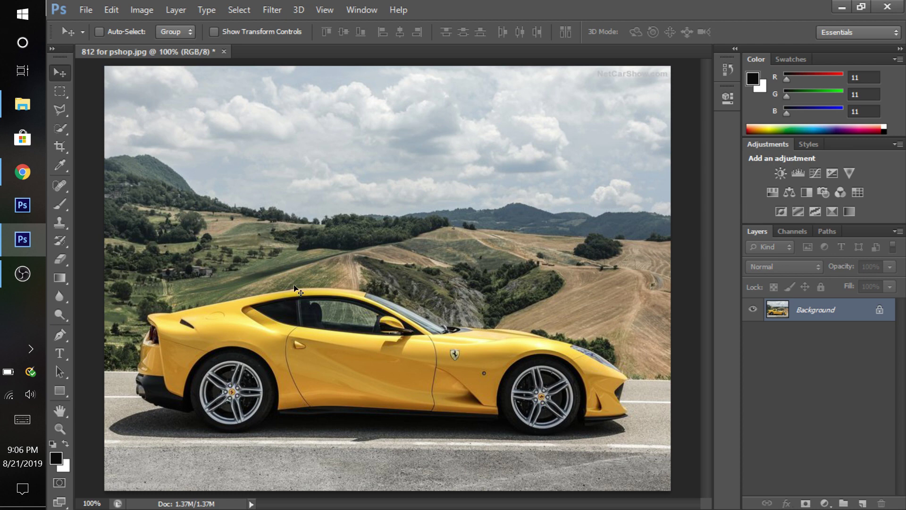
# Try outlining the car with the Polygonal Lasso from beyond the front bumper to the front wheel arch
pyautogui.click(54, 111)
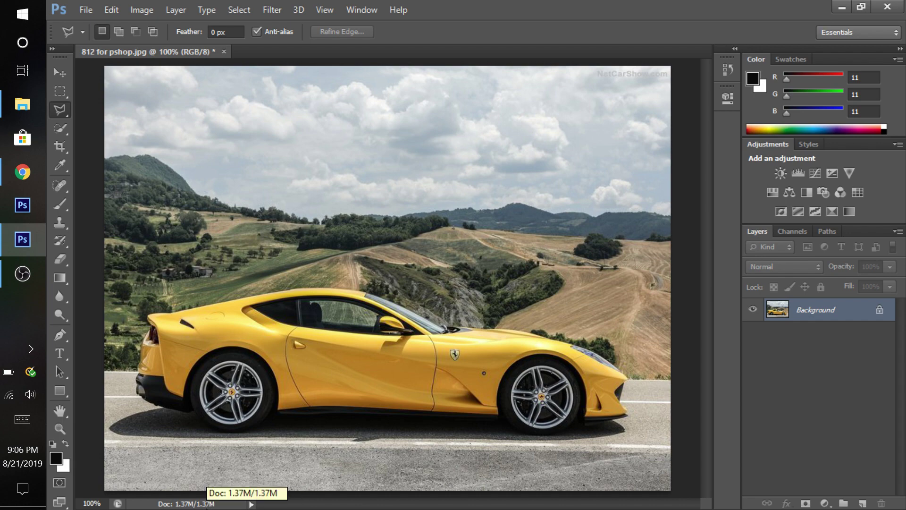
pyautogui.click(207, 503)
pyautogui.hotkey('ctrl', '-')
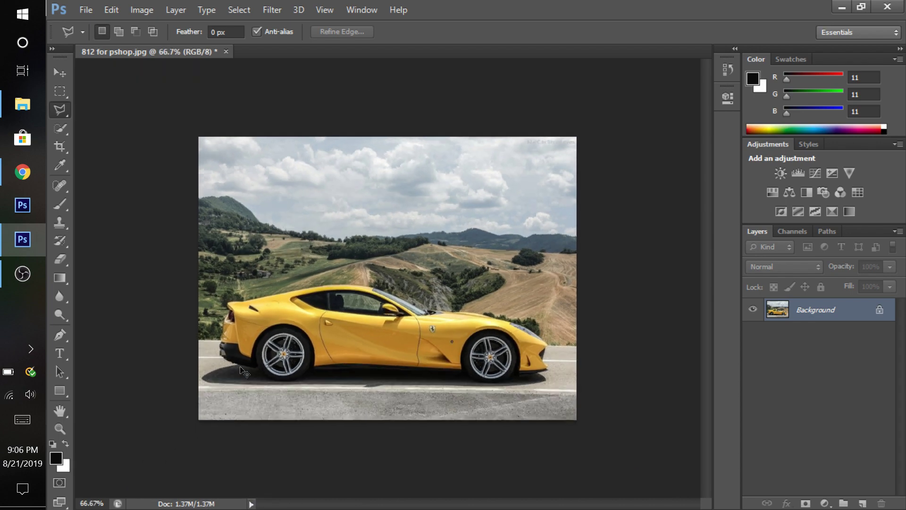
pyautogui.hotkey('ctrl', '+')
pyautogui.hotkey('ctrl', '+')
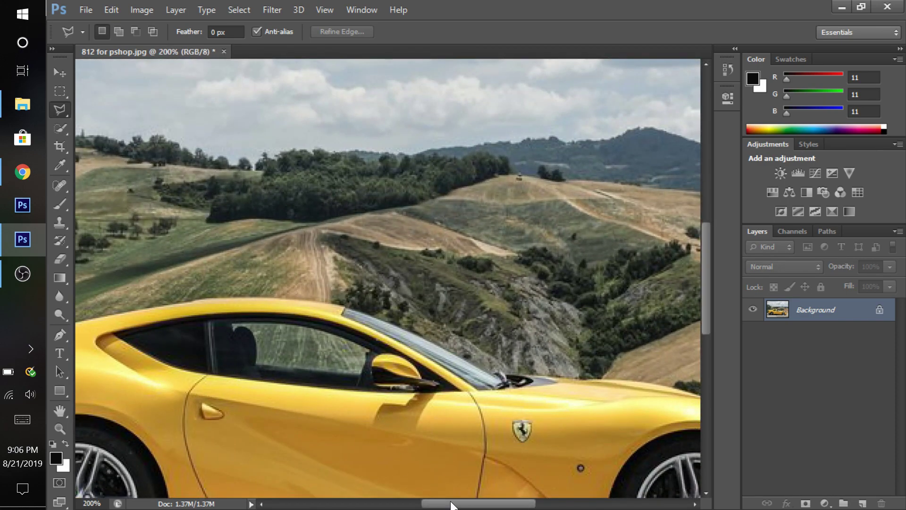
pyautogui.moveTo(452, 505); pyautogui.dragTo(522, 440)
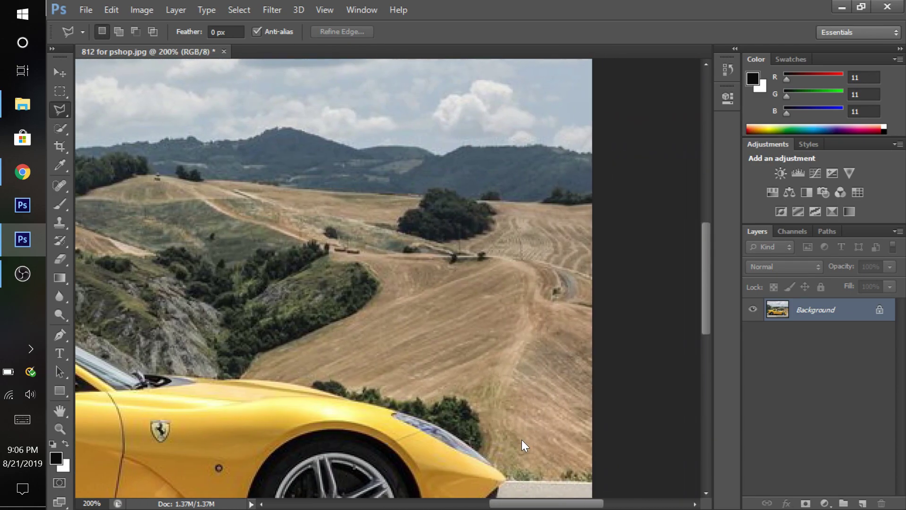
pyautogui.moveTo(705, 282); pyautogui.dragTo(717, 344)
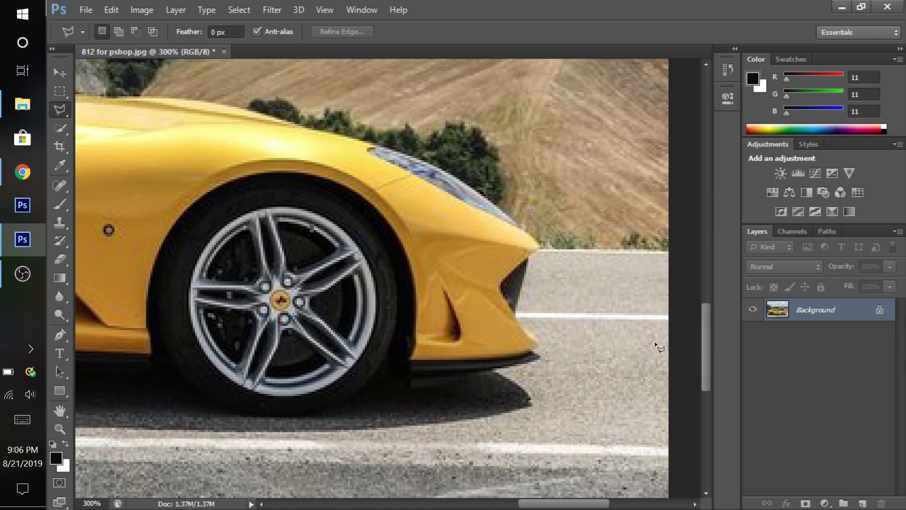
pyautogui.click(685, 368)
pyautogui.hotkey('ctrl', '+')
pyautogui.click(493, 370)
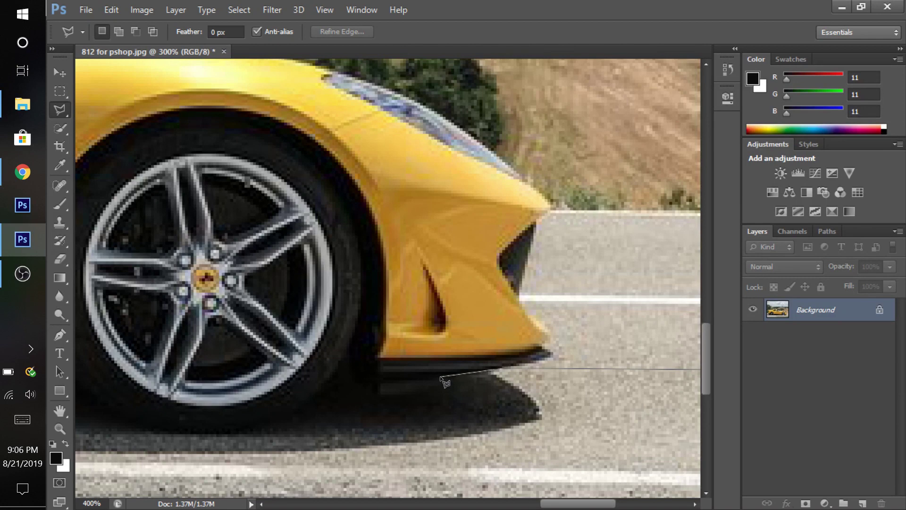
pyautogui.press('BackSpace')
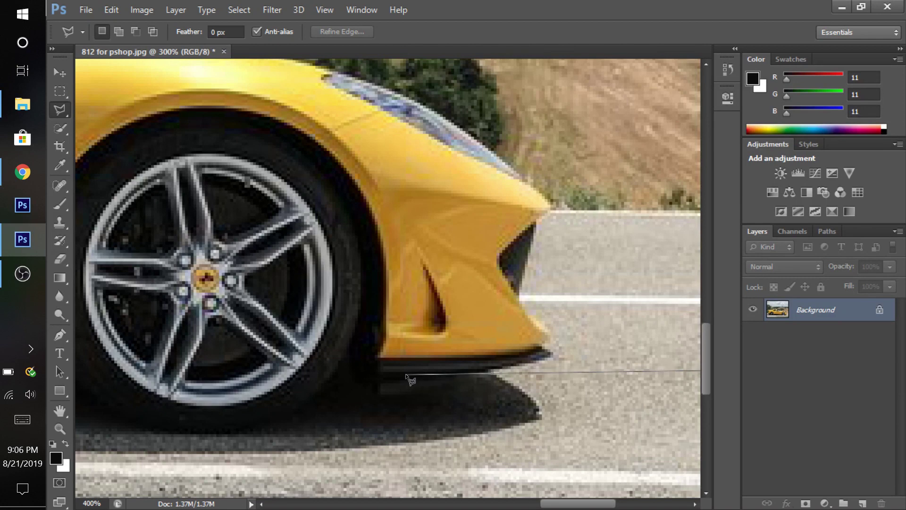
pyautogui.click(376, 376)
pyautogui.click(384, 337)
pyautogui.doubleClick(384, 255)
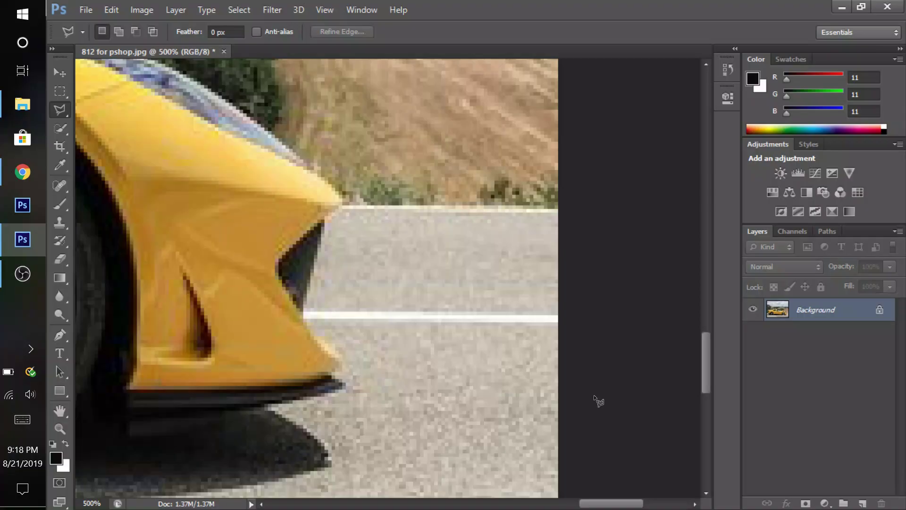
# Start a Polygonal Lasso outline beyond the front bumper, tracing beneath it and up the front side of the front wheel arch
pyautogui.click(595, 398)
pyautogui.click(124, 417)
pyautogui.click(123, 391)
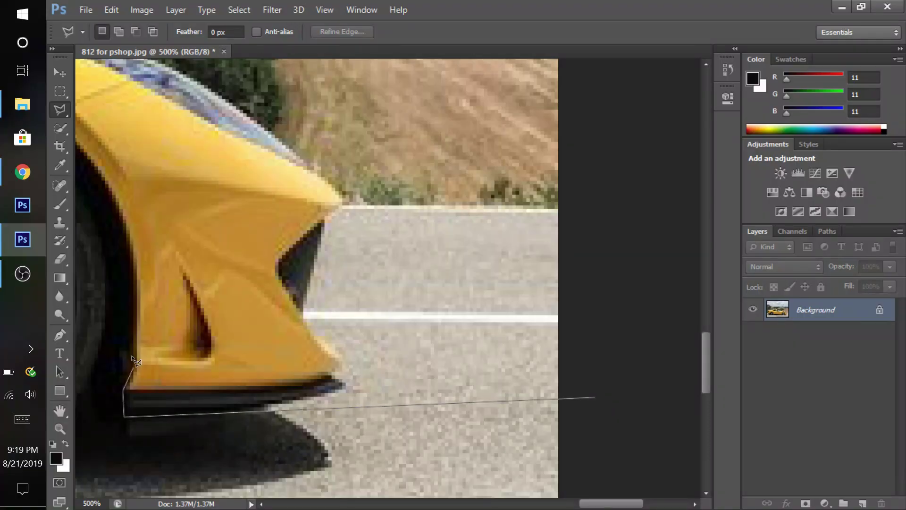
pyautogui.click(135, 370)
pyautogui.click(98, 168)
pyautogui.hscroll(-2, 99, 168)
pyautogui.click(121, 136)
pyautogui.hscroll(-3, 121, 136)
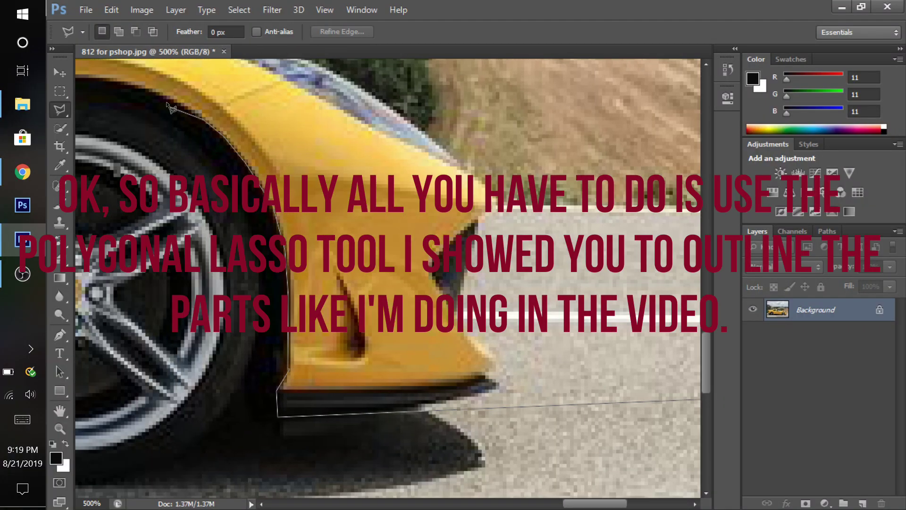
# Continue the lasso outline over the top of the front wheel arch
pyautogui.click(180, 99)
pyautogui.hscroll(-4, 129, 82)
pyautogui.click(202, 76)
pyautogui.click(142, 93)
pyautogui.click(111, 115)
pyautogui.hscroll(-3, 111, 114)
# Trace the outline down the rear side of the front wheel arch to below the side skirt
pyautogui.click(200, 144)
pyautogui.click(179, 167)
pyautogui.click(161, 199)
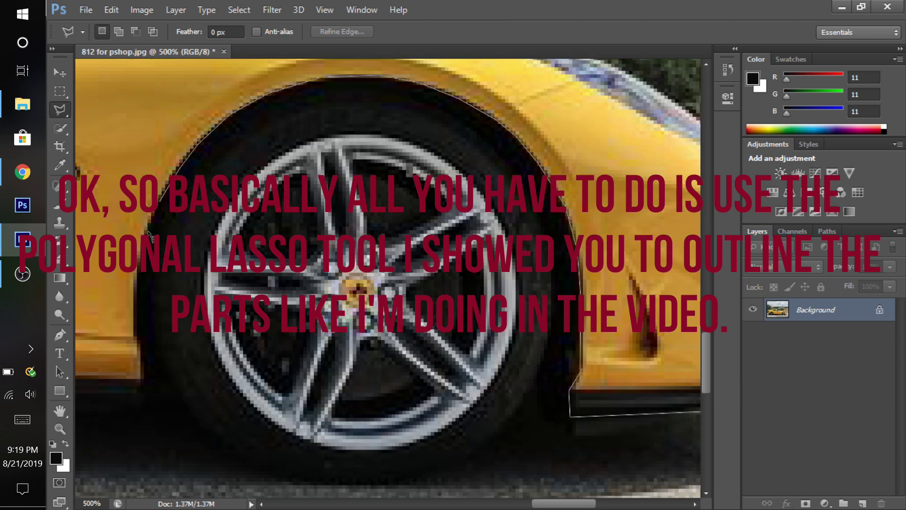
pyautogui.click(148, 235)
pyautogui.click(140, 270)
pyautogui.click(143, 411)
pyautogui.moveTo(143, 411); pyautogui.dragTo(520, 419)
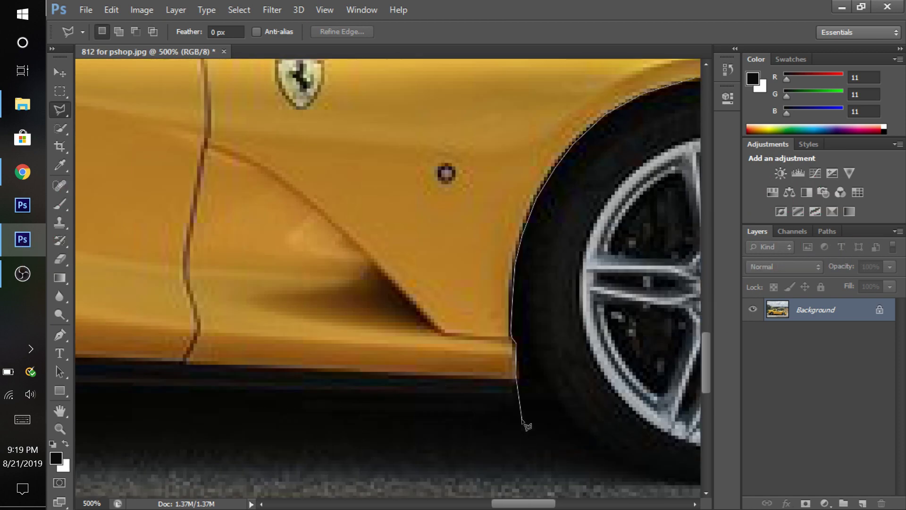
# Run the outline beneath the side skirt to the rear wheel and up to the lower edge of its arch
pyautogui.click(192, 415)
pyautogui.moveTo(193, 415); pyautogui.dragTo(516, 415)
pyautogui.click(108, 415)
pyautogui.moveTo(108, 415); pyautogui.dragTo(499, 413)
pyautogui.click(118, 423)
pyautogui.click(135, 350)
pyautogui.press('BackSpace')
pyautogui.press('BackSpace')
pyautogui.click(127, 423)
pyautogui.click(140, 334)
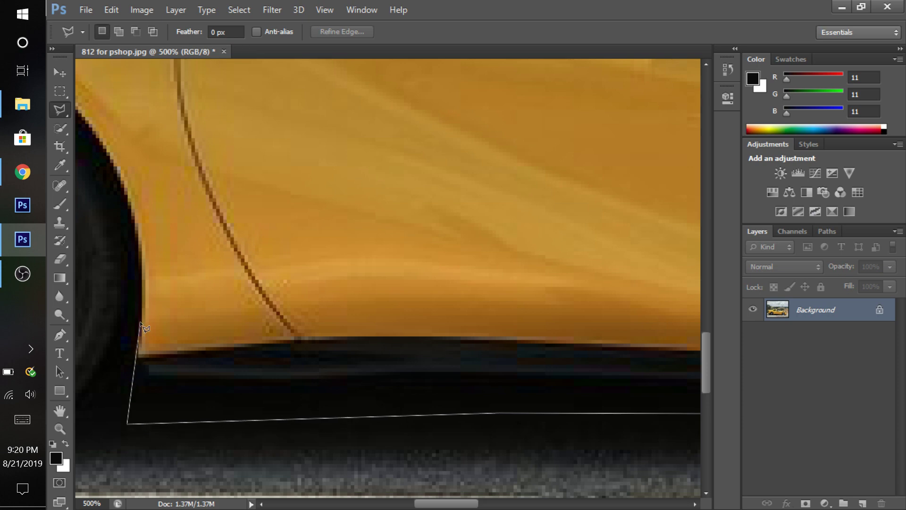
# Trace the outline up the front side of the rear wheel arch
pyautogui.click(142, 278)
pyautogui.click(138, 244)
pyautogui.click(121, 181)
pyautogui.click(100, 143)
pyautogui.moveTo(100, 143)
pyautogui.mouseDown()
pyautogui.moveTo(144, 142)
pyautogui.moveTo(175, 182)
pyautogui.mouseUp()
pyautogui.click(137, 135)
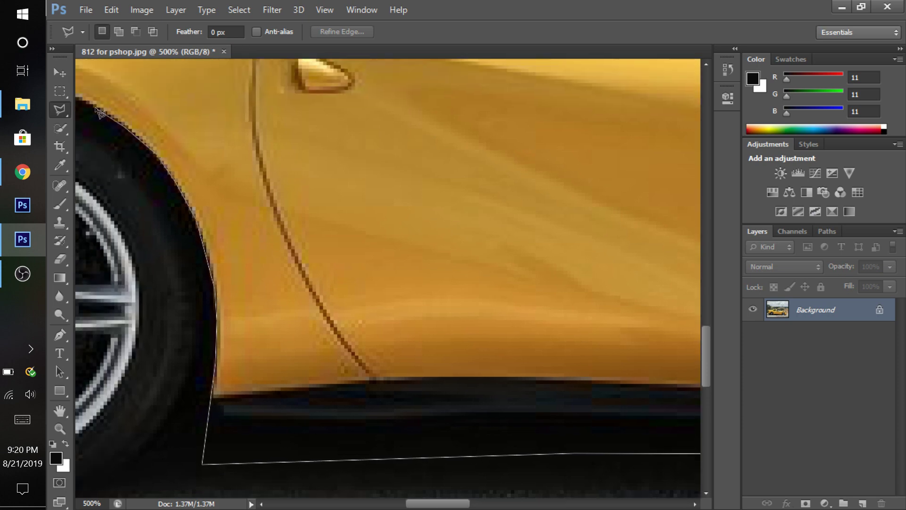
# Carry the outline over the top of the rear wheel arch, removing and redoing misplaced points
pyautogui.moveTo(98, 108); pyautogui.dragTo(277, 107)
pyautogui.click(206, 83)
pyautogui.click(141, 79)
pyautogui.click(110, 84)
pyautogui.press('BackSpace')
pyautogui.press('BackSpace')
pyautogui.press('BackSpace')
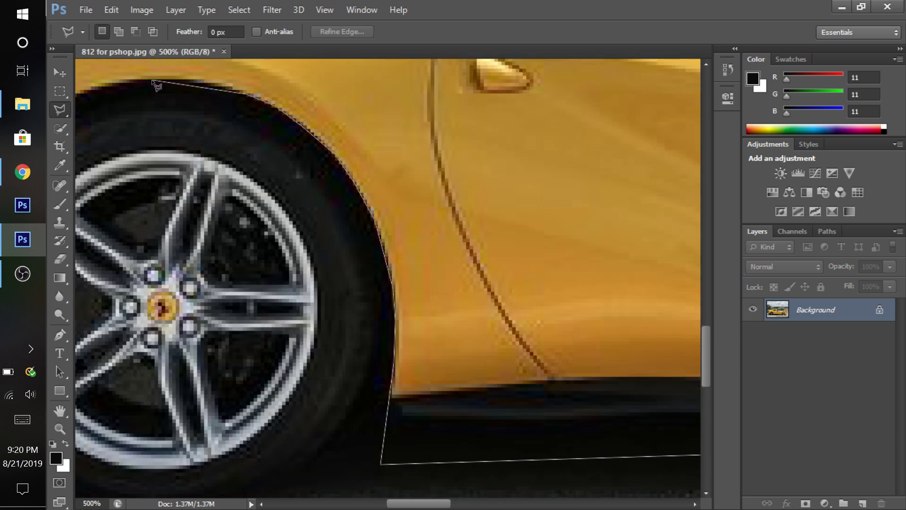
pyautogui.click(201, 83)
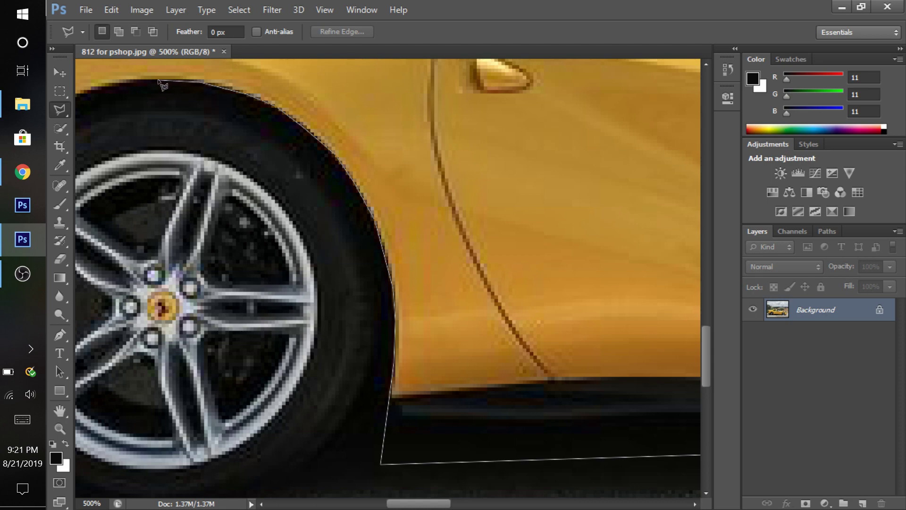
pyautogui.click(159, 80)
# Trace the outline down the rear side of the rear wheel arch to below the rear bumper
pyautogui.click(103, 87)
pyautogui.click(143, 103)
pyautogui.click(89, 142)
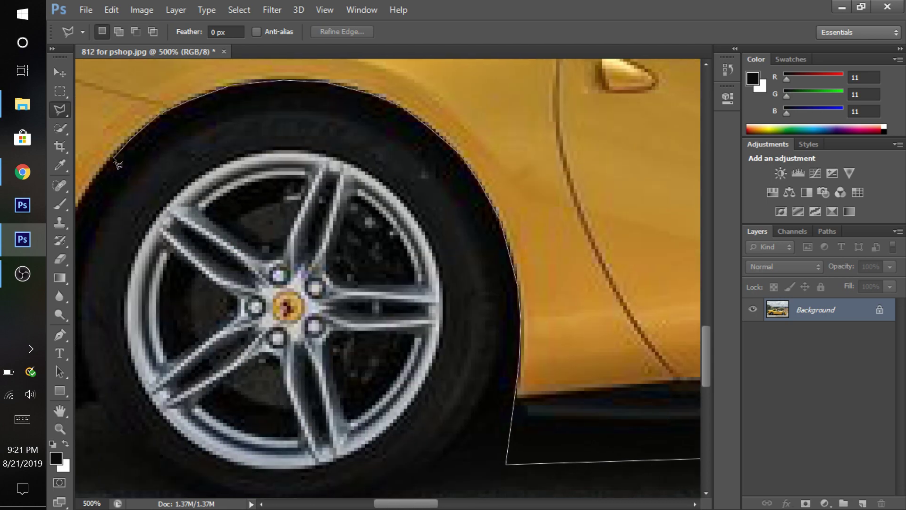
pyautogui.click(96, 173)
pyautogui.click(80, 204)
pyautogui.click(145, 276)
pyautogui.click(139, 306)
pyautogui.click(138, 335)
pyautogui.click(153, 412)
# Close the outline as a box around the outside of the picture, back to its starting point beyond the front bumper
pyautogui.hotkey('ctrl', '-')
pyautogui.hotkey('ctrl', '-')
pyautogui.hotkey('ctrl', '-')
pyautogui.hotkey('ctrl', '-')
pyautogui.hotkey('ctrl', '-')
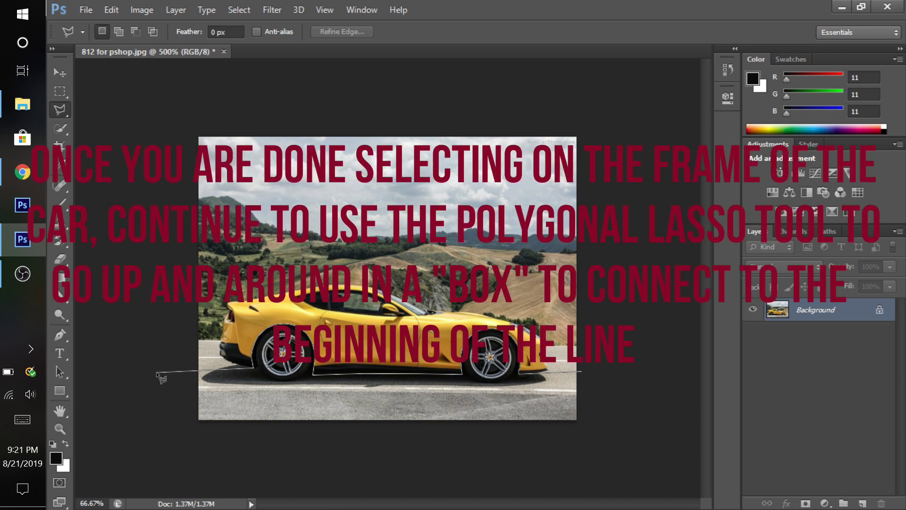
pyautogui.click(157, 372)
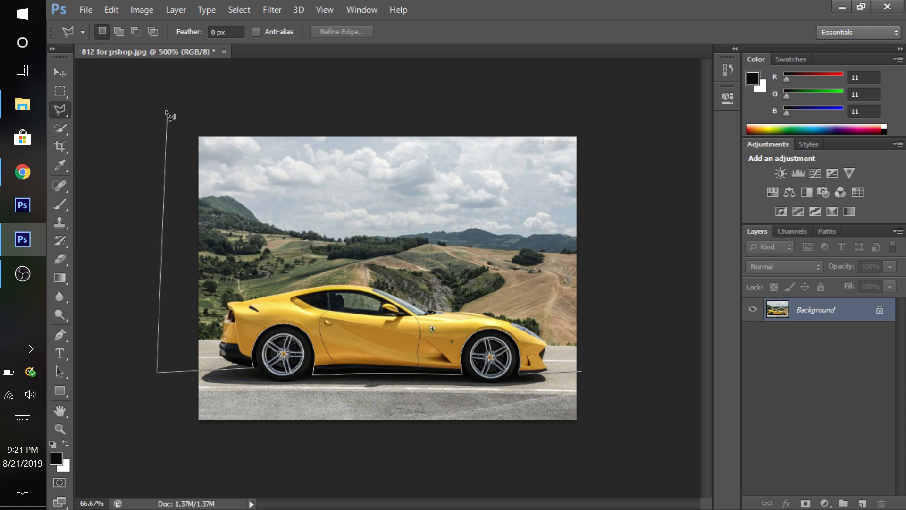
pyautogui.click(162, 111)
pyautogui.click(628, 110)
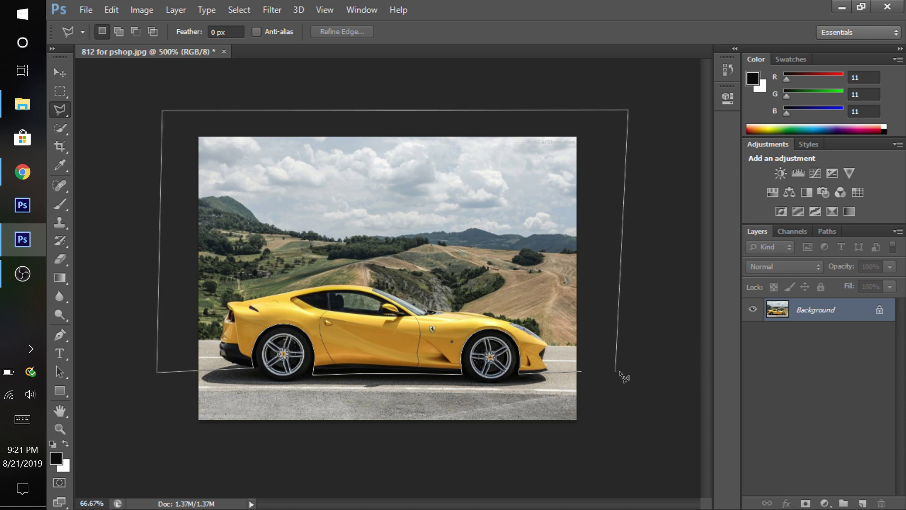
pyautogui.click(584, 373)
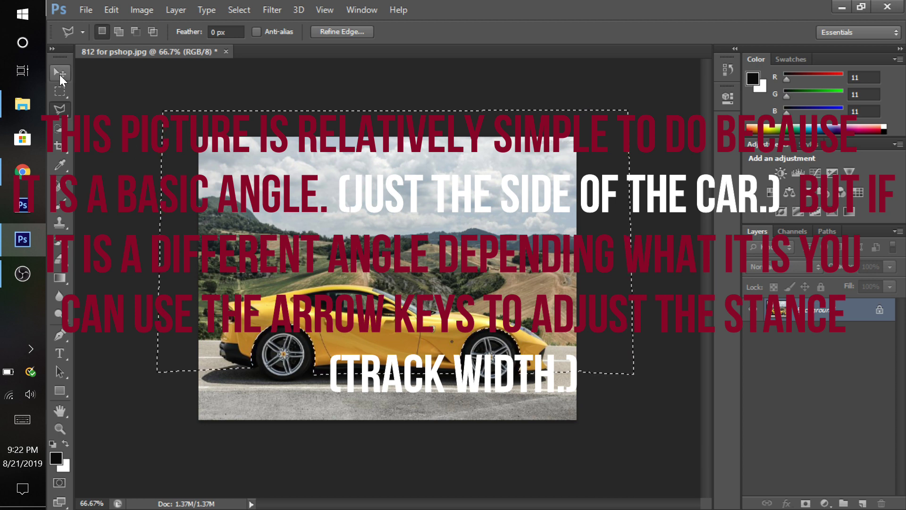
# Move the selected car body and background down slightly to lower the car over its wheels
pyautogui.click(59, 73)
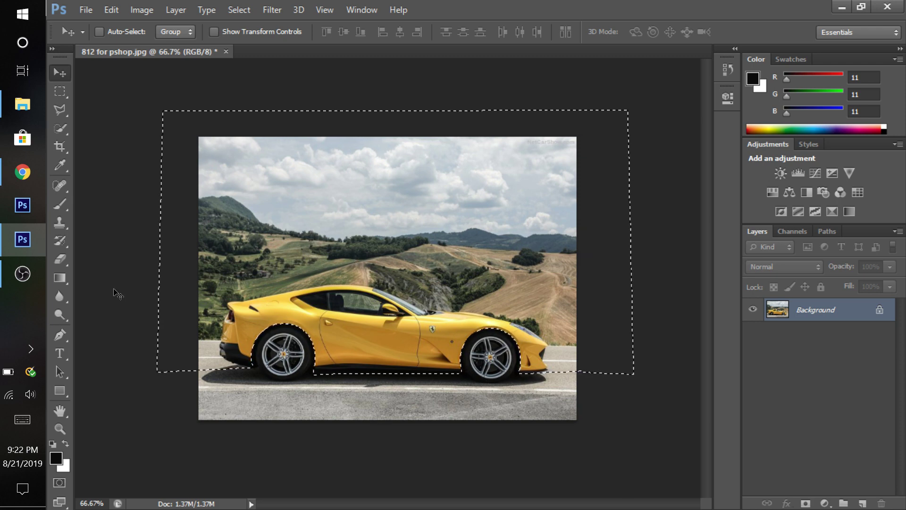
pyautogui.hotkey('shift', 'Down')
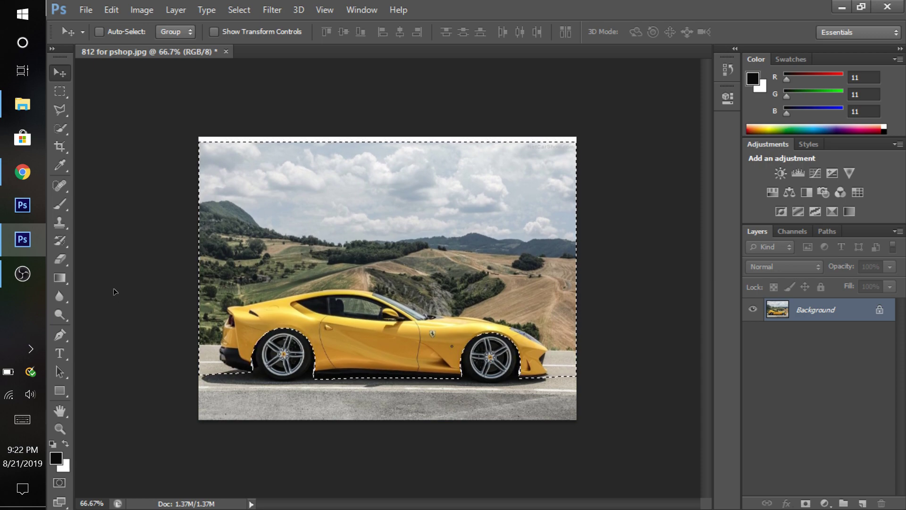
# Open the Save for Web preview and examine the lowered car close up and as a whole
pyautogui.click(86, 10)
pyautogui.click(109, 202)
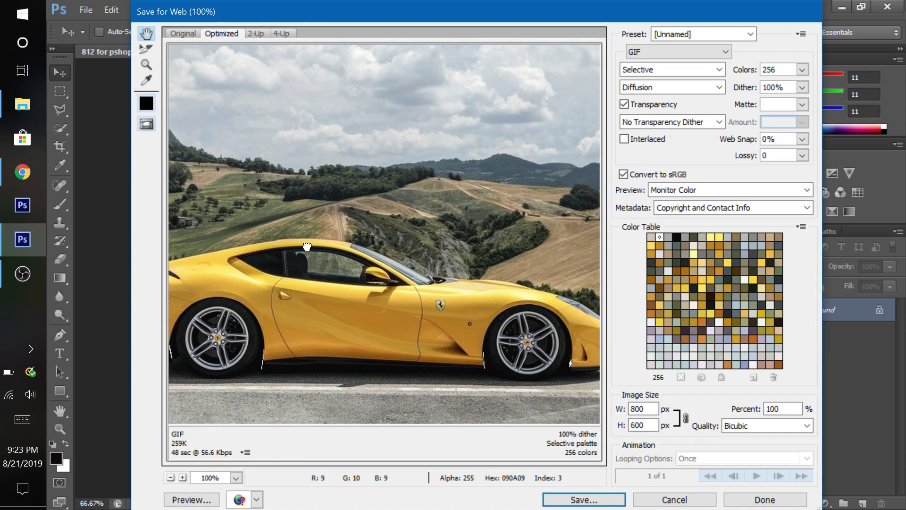
pyautogui.click(182, 477)
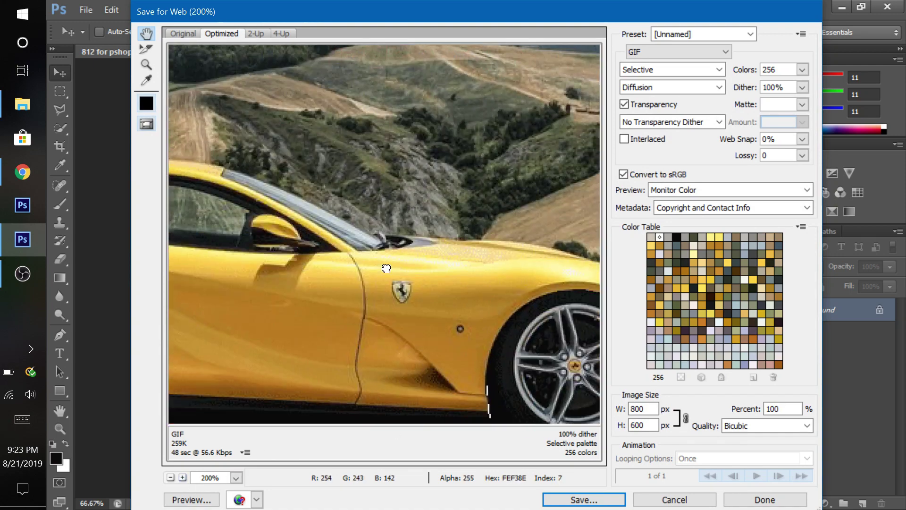
pyautogui.click(171, 477)
pyautogui.click(170, 477)
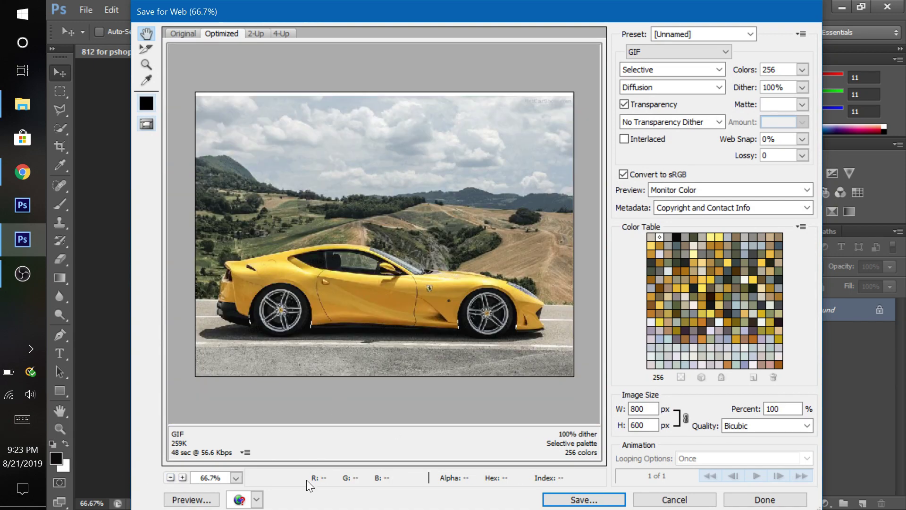
# Set the web export format to JPEG with a quality of 100
pyautogui.click(687, 52)
pyautogui.click(681, 72)
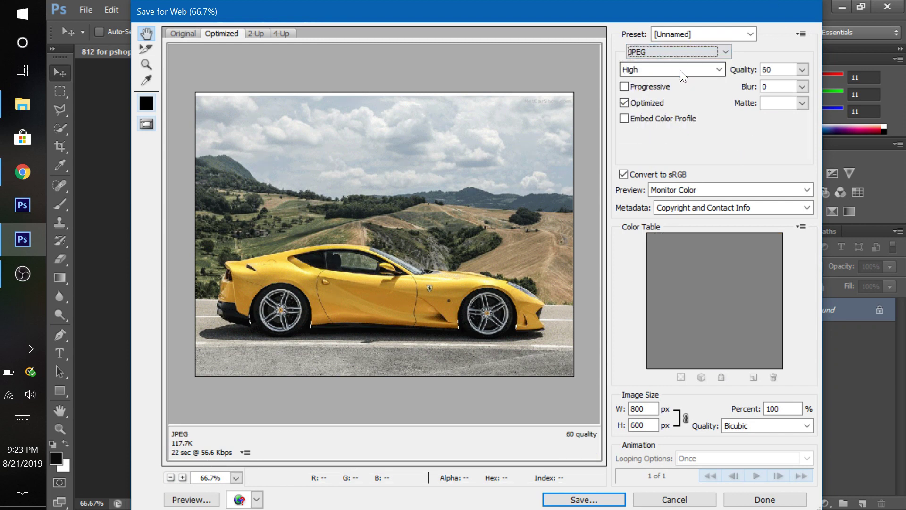
pyautogui.doubleClick(776, 70)
pyautogui.write('100')
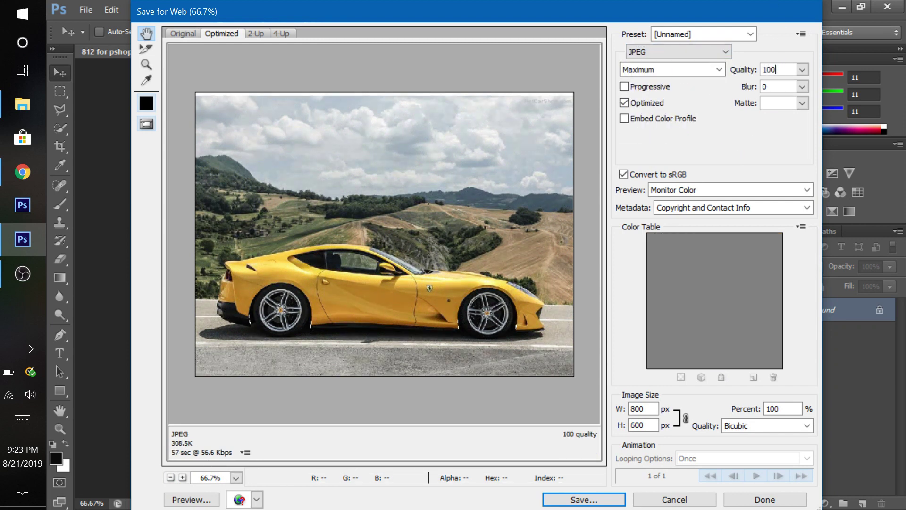
# Examine the wheel arches and ride height in the export preview, and cancel the export
pyautogui.click(183, 477)
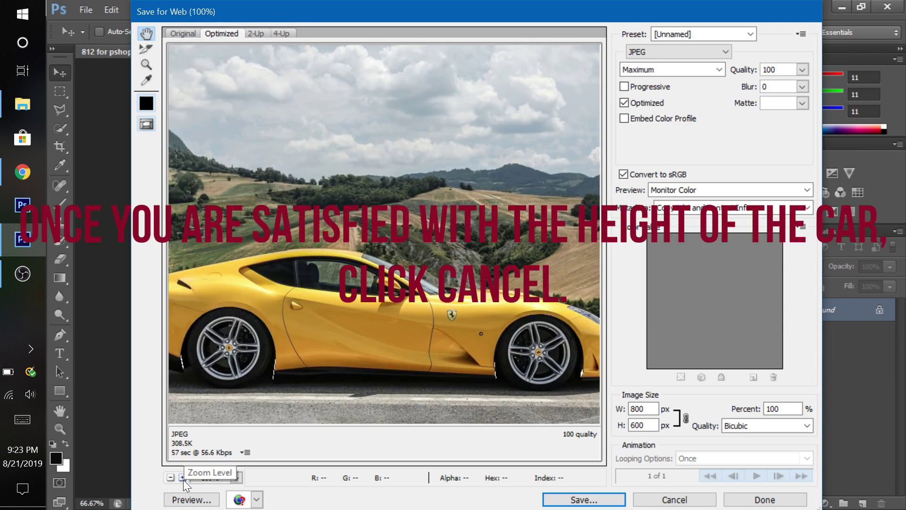
pyautogui.moveTo(257, 350); pyautogui.dragTo(249, 348)
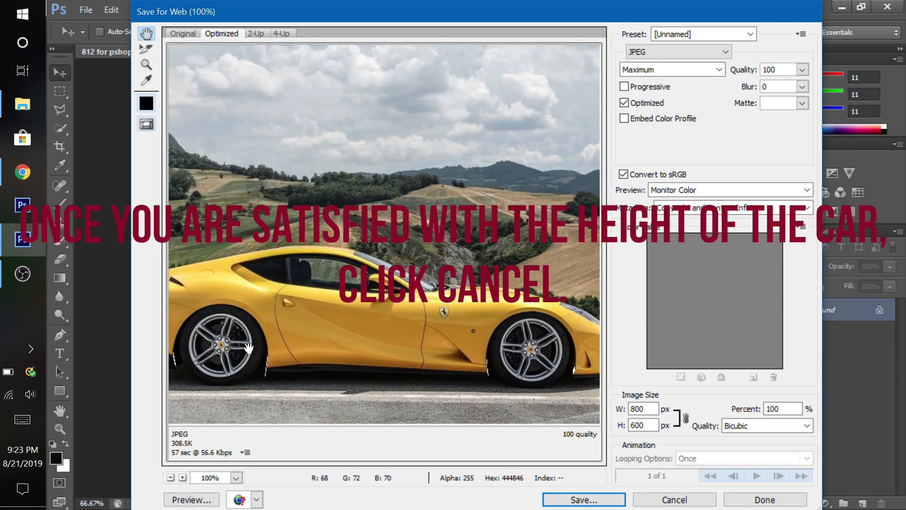
pyautogui.click(170, 477)
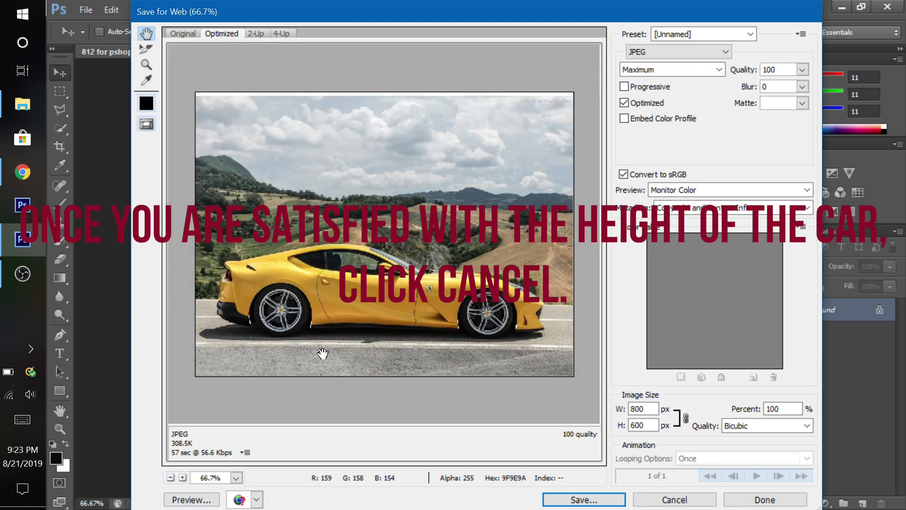
pyautogui.click(680, 498)
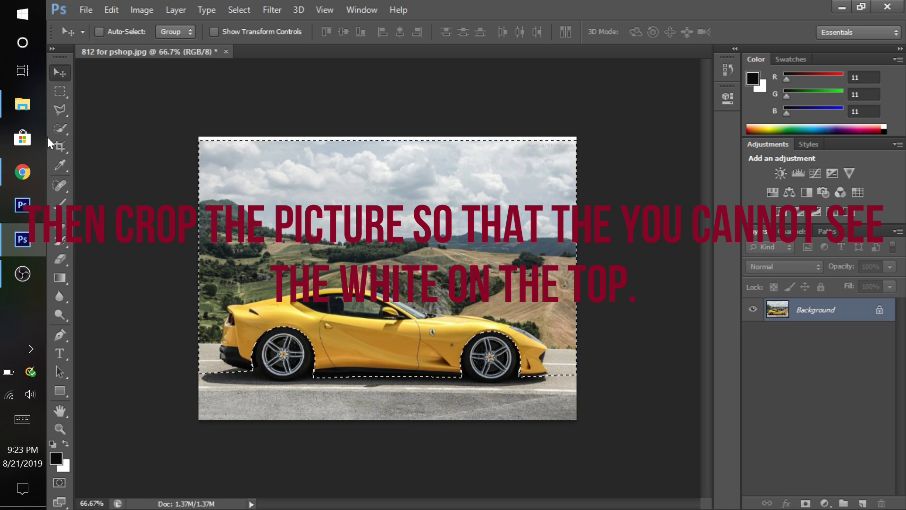
# Crop the picture to remove the white strip along its upper edge, keeping the road below the car
pyautogui.click(59, 145)
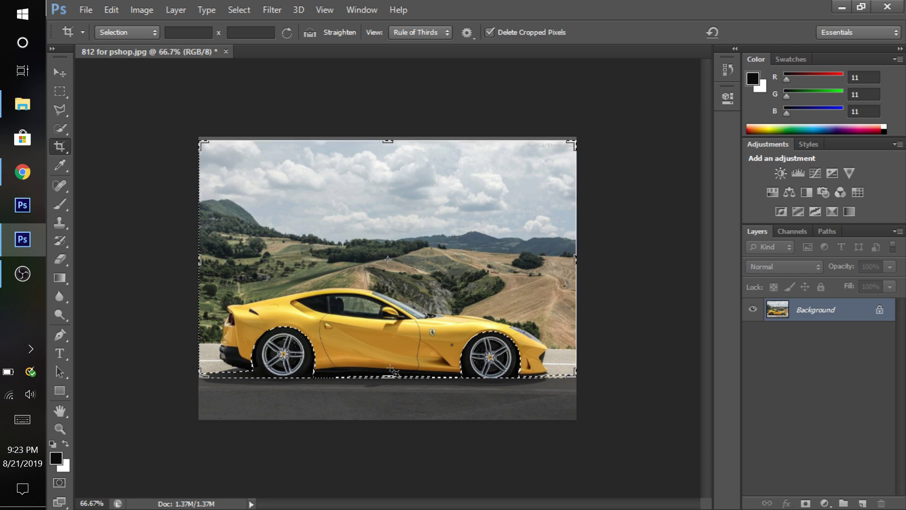
pyautogui.moveTo(390, 371); pyautogui.dragTo(390, 401)
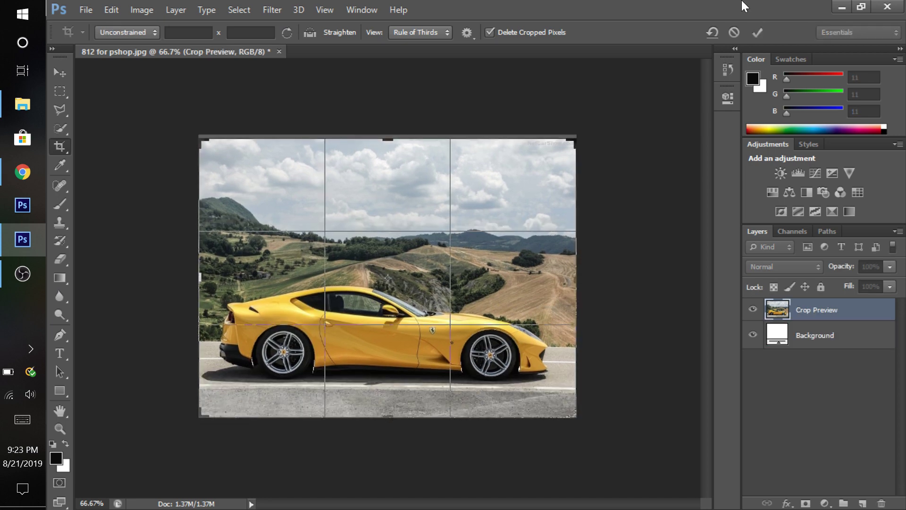
pyautogui.click(756, 33)
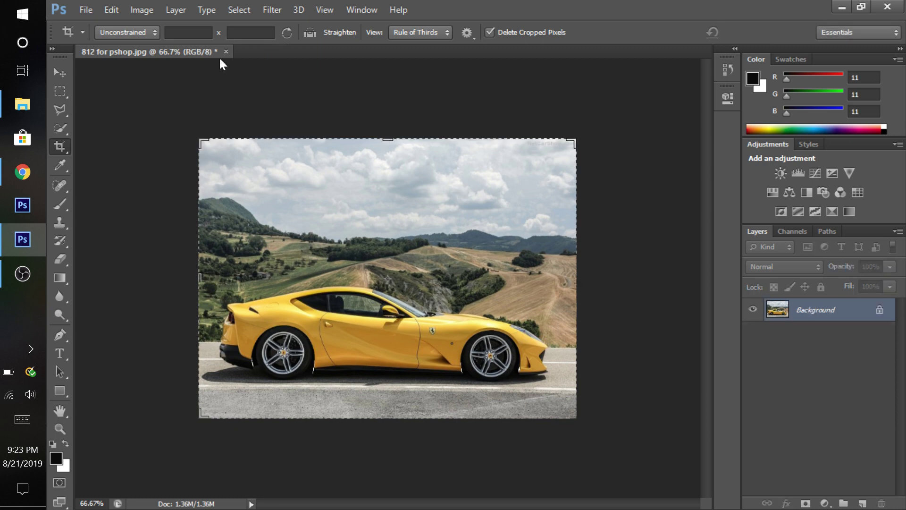
# Open the photo adv1 f12 for 812 pshop.jpg from the Downloads folder, keeping the yellow car photo open
pyautogui.click(54, 77)
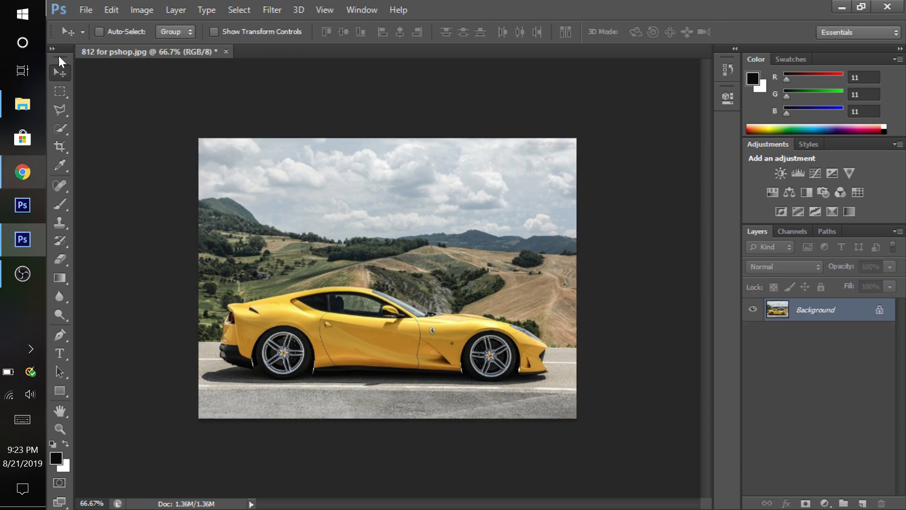
pyautogui.click(88, 10)
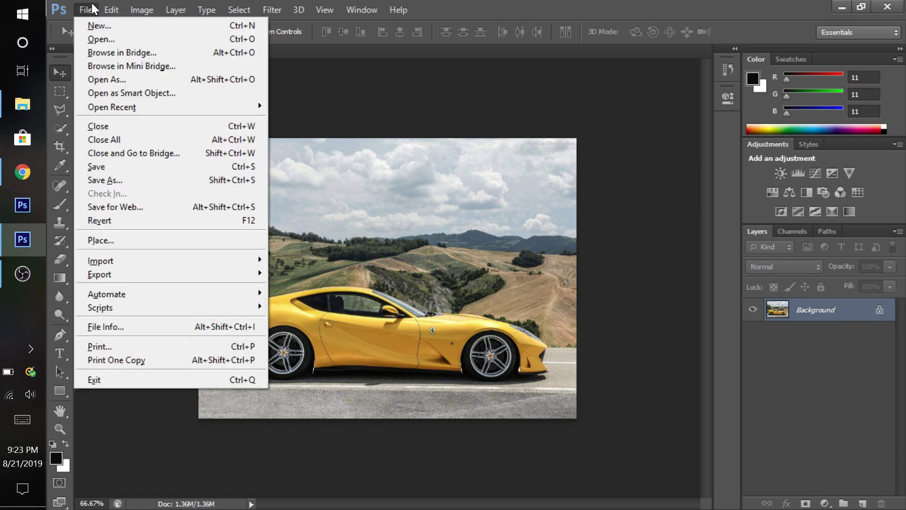
pyautogui.click(99, 39)
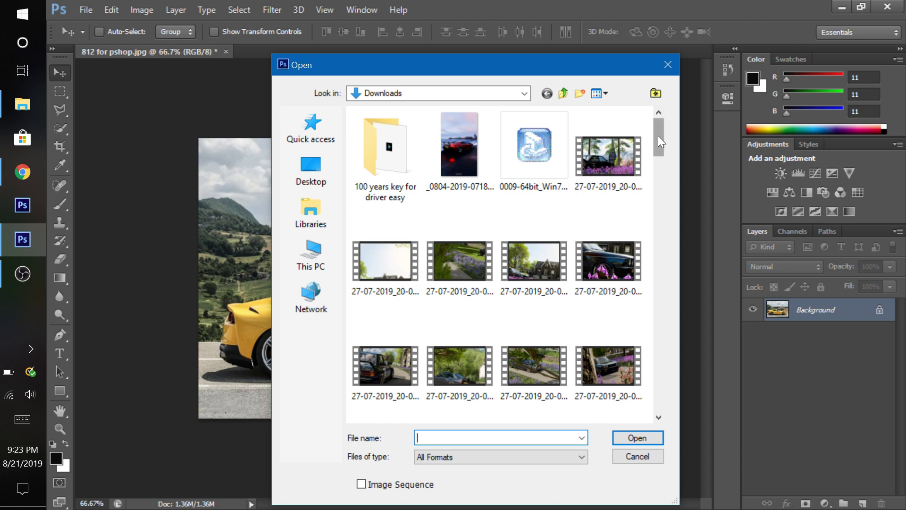
pyautogui.moveTo(658, 135); pyautogui.dragTo(658, 137)
pyautogui.write('ff')
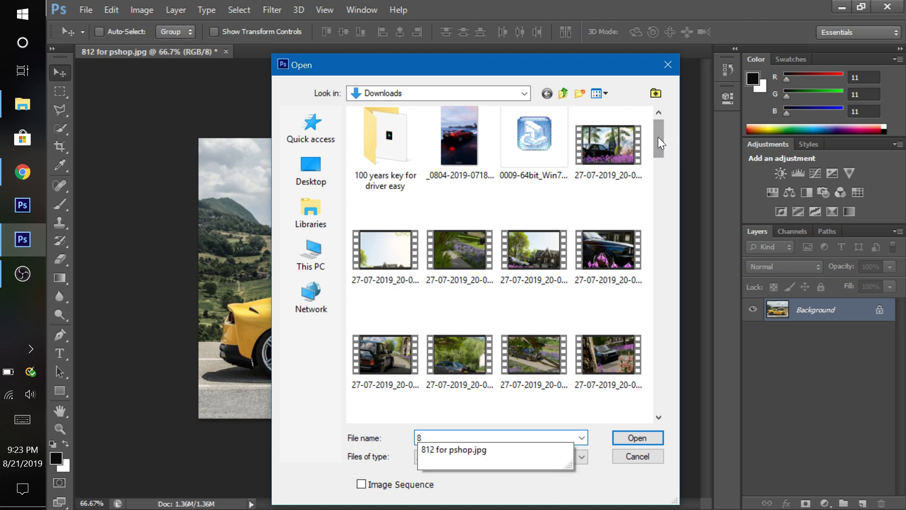
pyautogui.press('BackSpace')
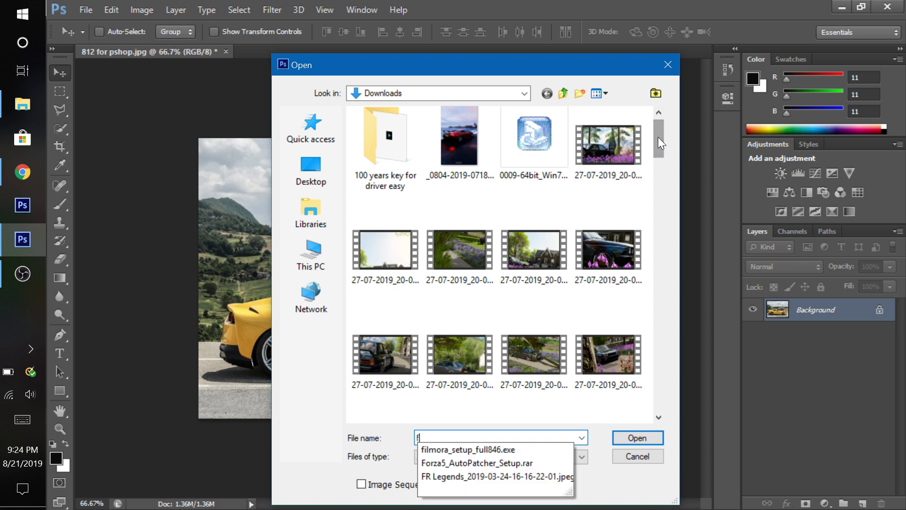
pyautogui.write('f')
pyautogui.press('BackSpace')
pyautogui.press('BackSpace')
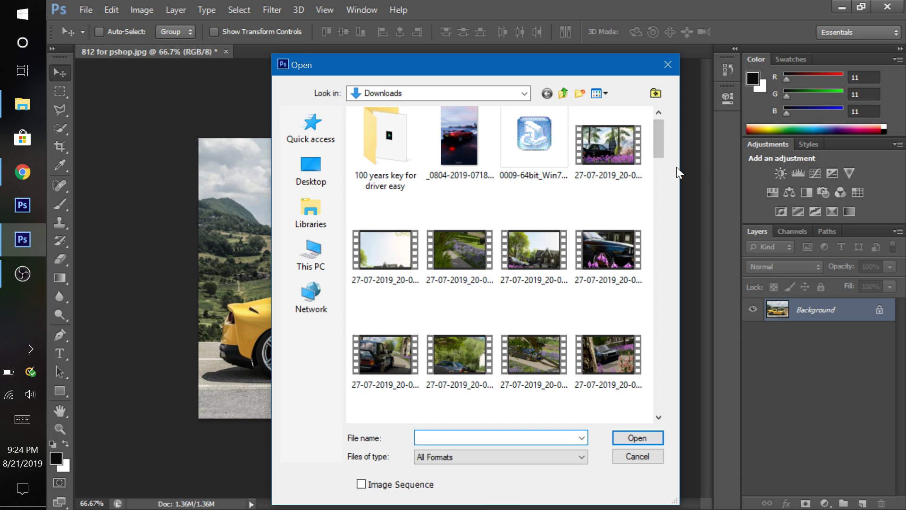
pyautogui.write('adv')
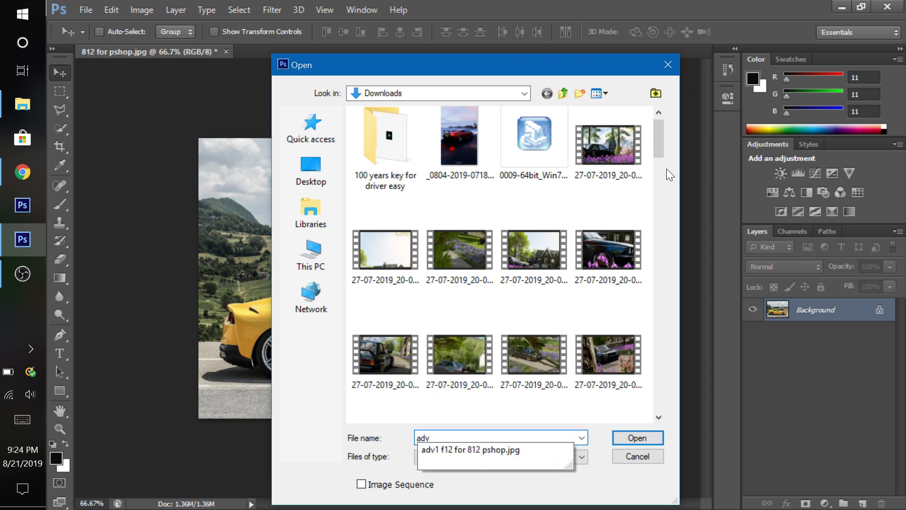
pyautogui.press('Down')
pyautogui.press('Return')
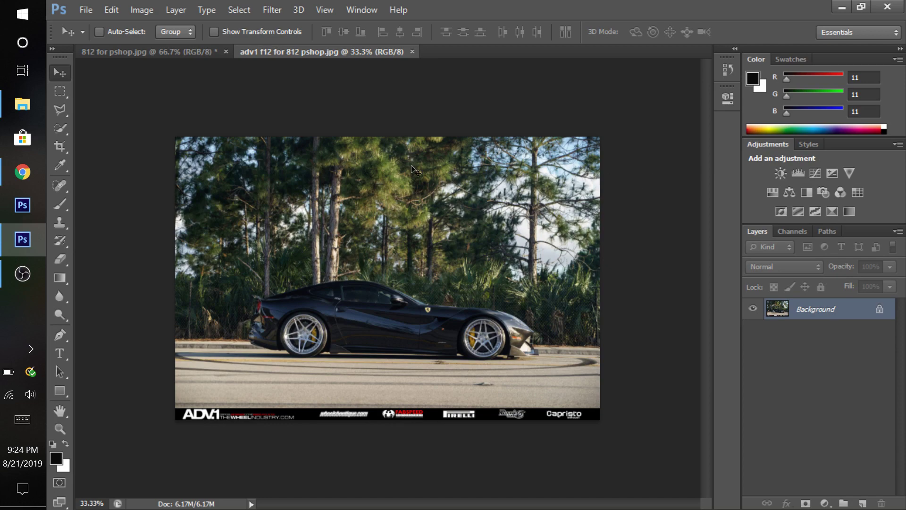
# Trace a Polygonal Lasso outline along the outer edge of the black car's front tyre, from its top round to the road
pyautogui.hotkey('ctrl', '+')
pyautogui.hotkey('ctrl', '+')
pyautogui.hotkey('ctrl', '+')
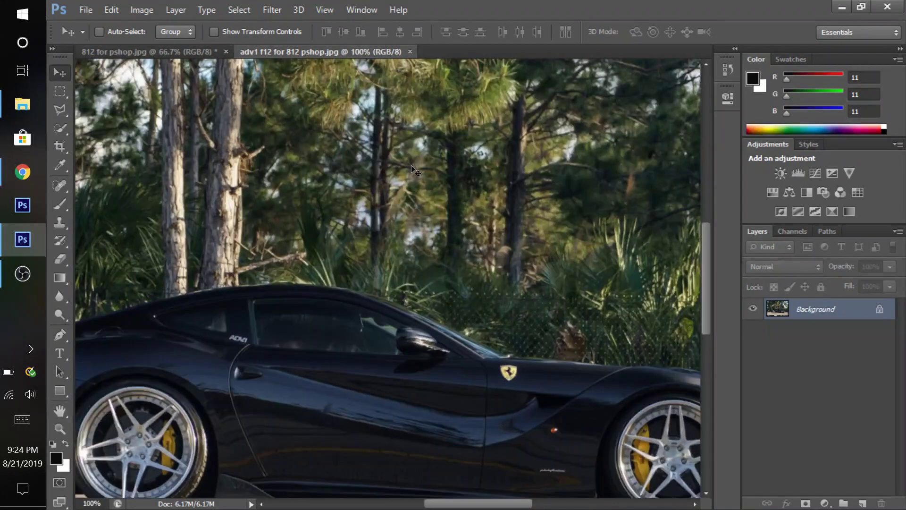
pyautogui.click(83, 55)
pyautogui.click(296, 52)
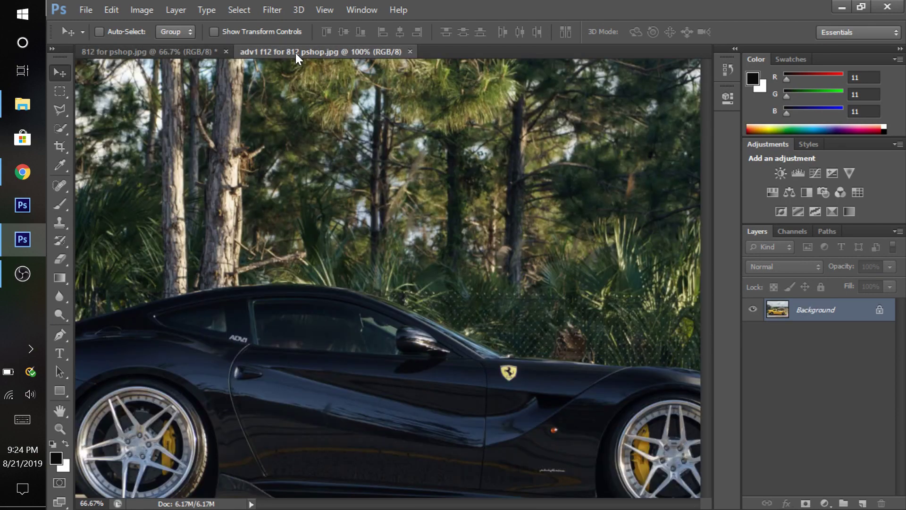
pyautogui.moveTo(473, 504); pyautogui.dragTo(521, 505)
pyautogui.moveTo(703, 293); pyautogui.dragTo(717, 333)
pyautogui.hotkey('ctrl', '+')
pyautogui.hotkey('ctrl', '+')
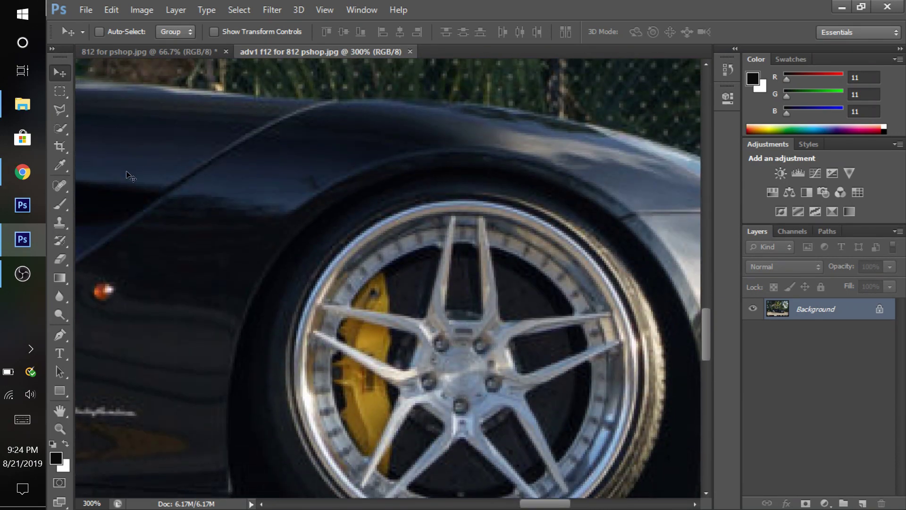
pyautogui.click(61, 117)
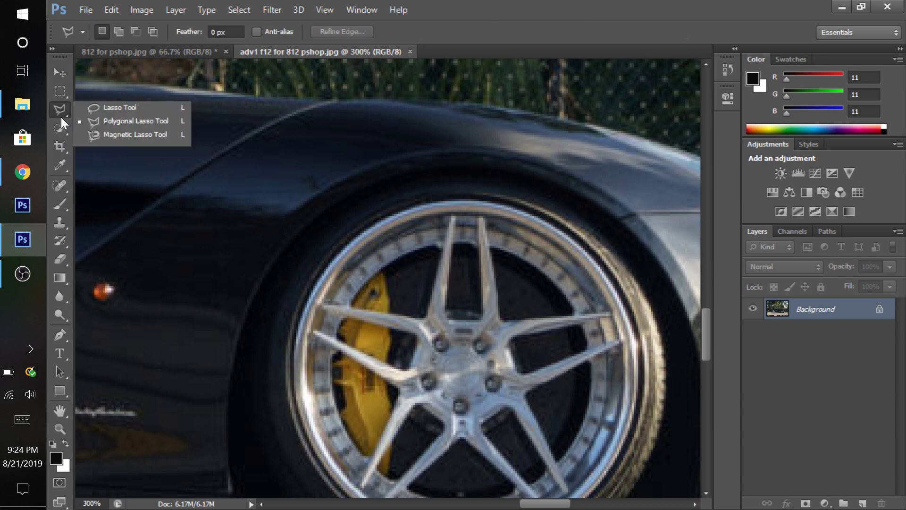
pyautogui.click(335, 219)
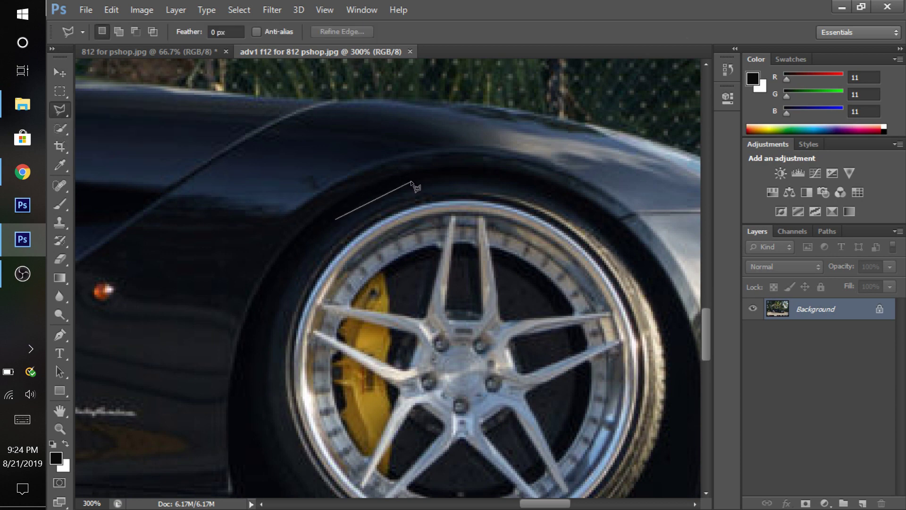
pyautogui.click(390, 187)
pyautogui.click(428, 177)
pyautogui.click(462, 175)
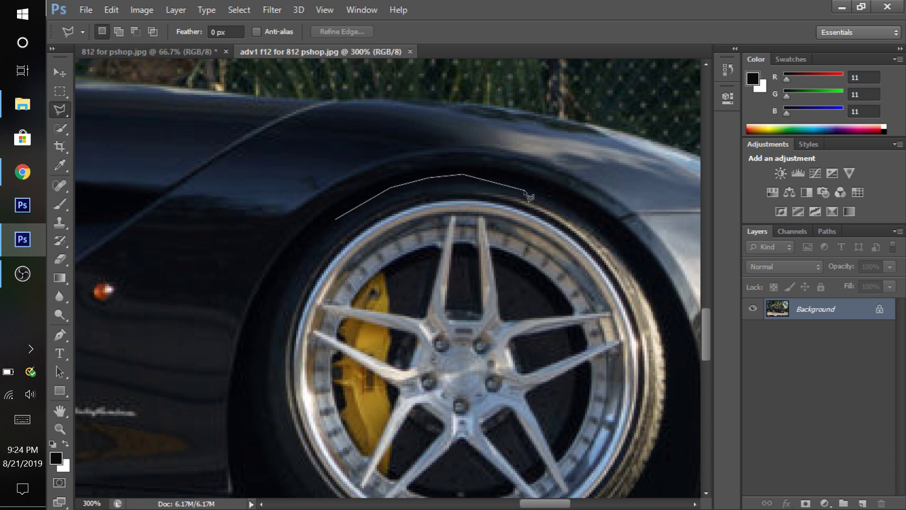
pyautogui.click(520, 183)
pyautogui.click(600, 230)
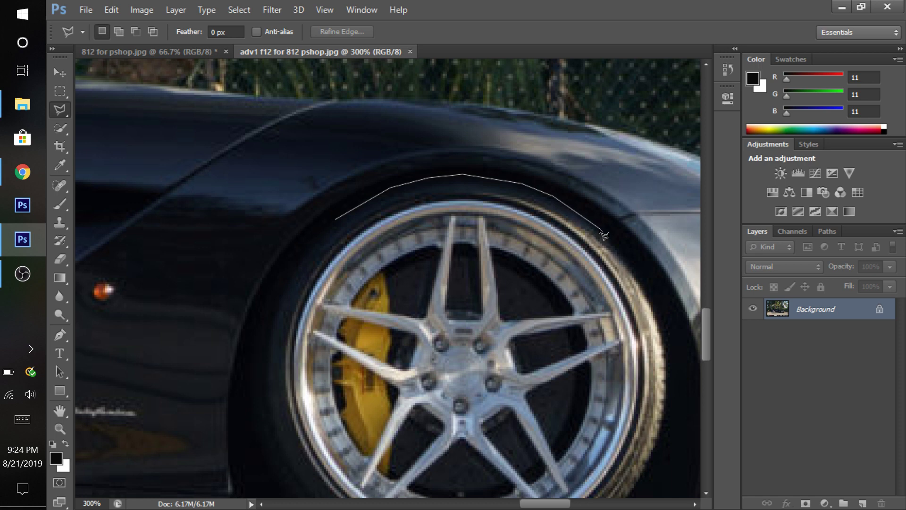
pyautogui.click(638, 282)
pyautogui.click(665, 348)
pyautogui.click(666, 374)
pyautogui.click(664, 447)
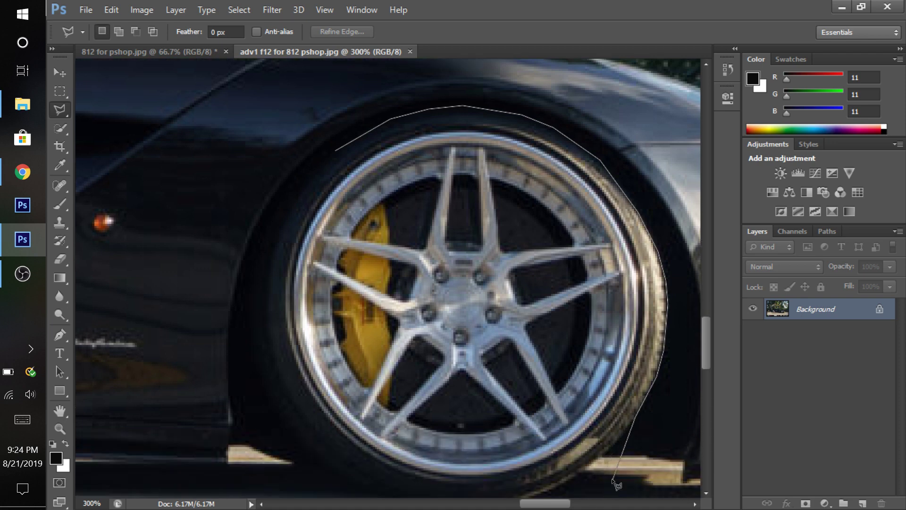
pyautogui.click(616, 445)
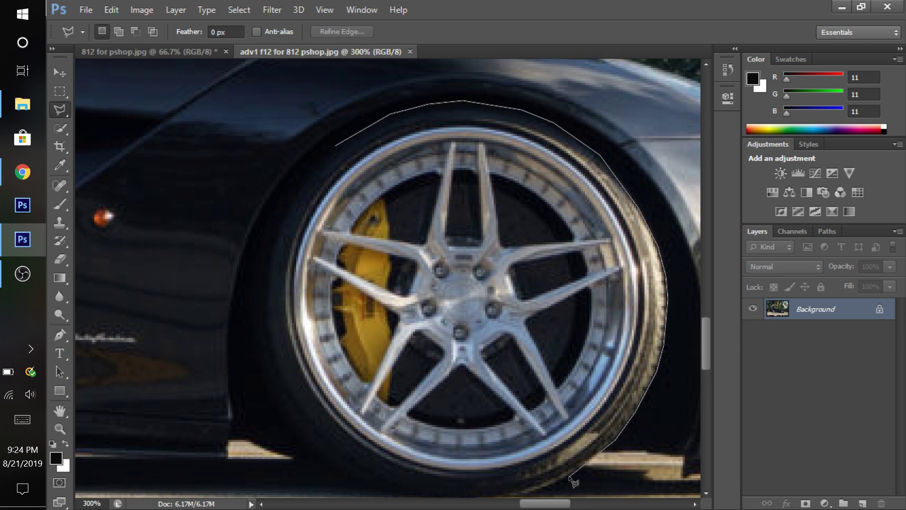
pyautogui.click(569, 478)
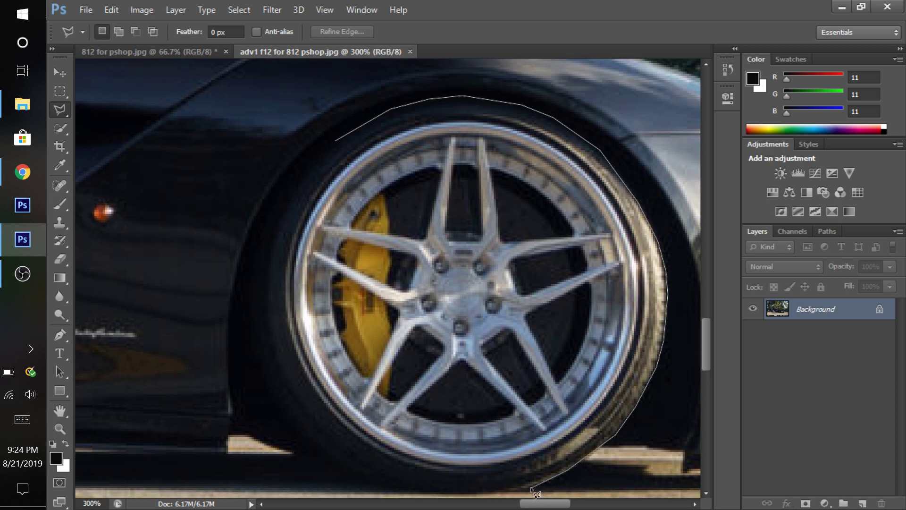
pyautogui.click(516, 491)
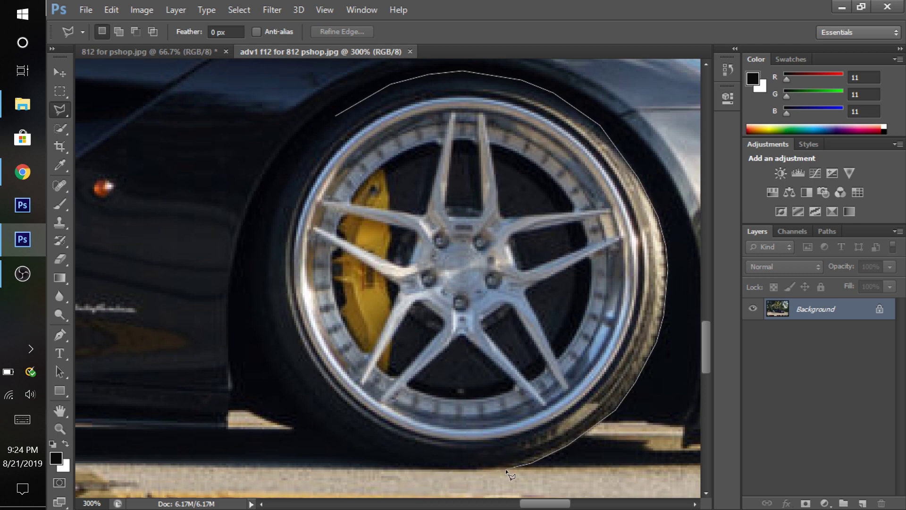
pyautogui.click(404, 467)
pyautogui.click(330, 461)
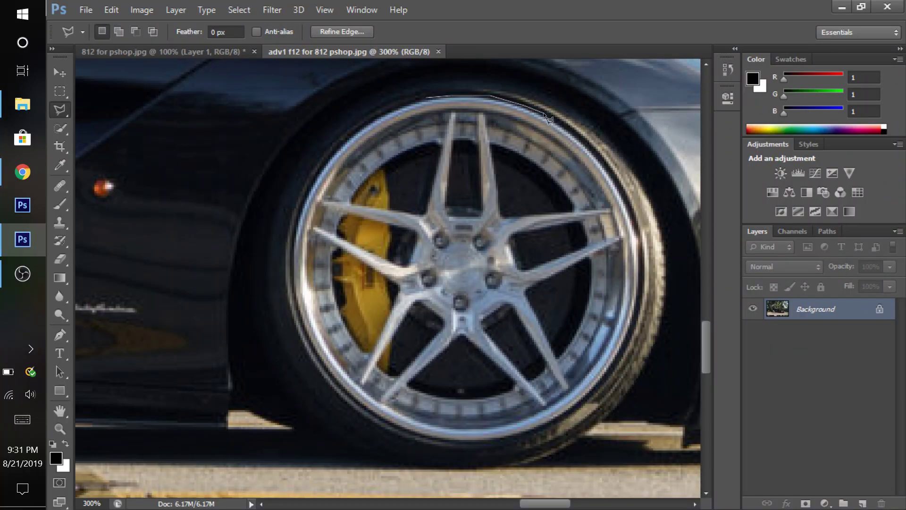
# Select the rim of the black car's front wheel with a closed Polygonal Lasso outline and copy it
pyautogui.click(574, 134)
pyautogui.click(595, 153)
pyautogui.click(624, 344)
pyautogui.click(573, 409)
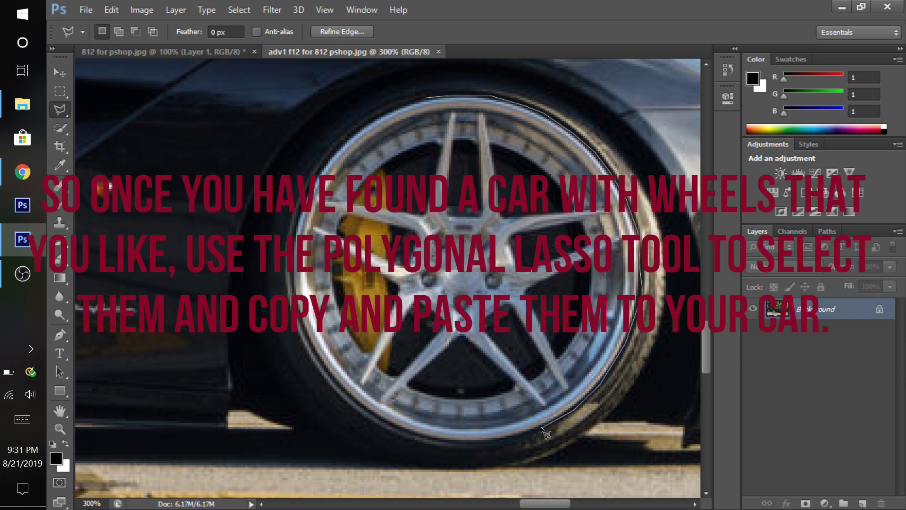
pyautogui.click(541, 426)
pyautogui.click(486, 440)
pyautogui.click(433, 441)
pyautogui.click(402, 431)
pyautogui.click(348, 394)
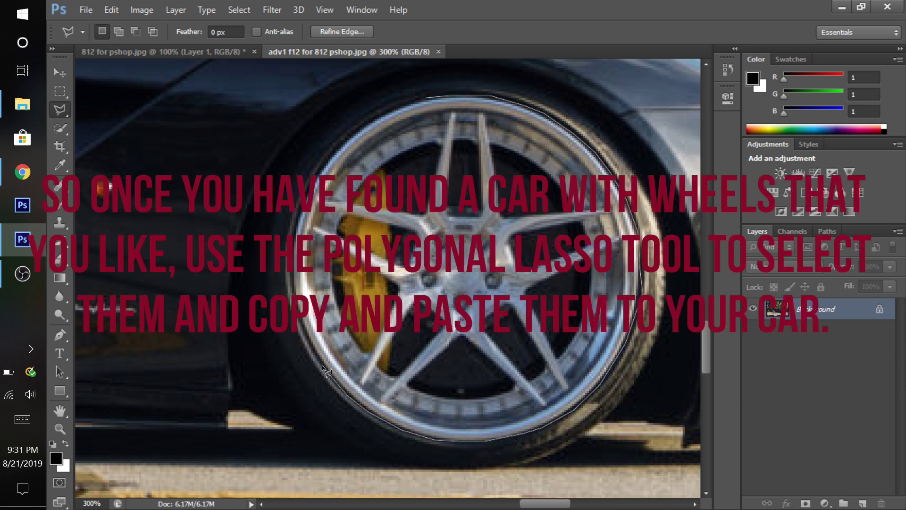
pyautogui.click(304, 329)
pyautogui.click(297, 217)
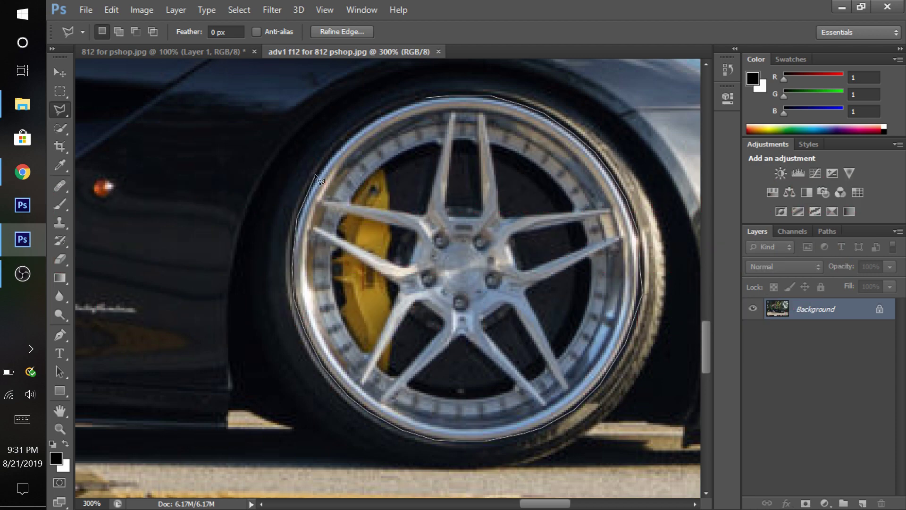
pyautogui.click(345, 141)
pyautogui.click(432, 104)
# Switch to the 812 for pshop.jpg photo and hide Layer 1 to uncover the yellow car's original front wheel
pyautogui.hotkey('ctrl', 'Tab')
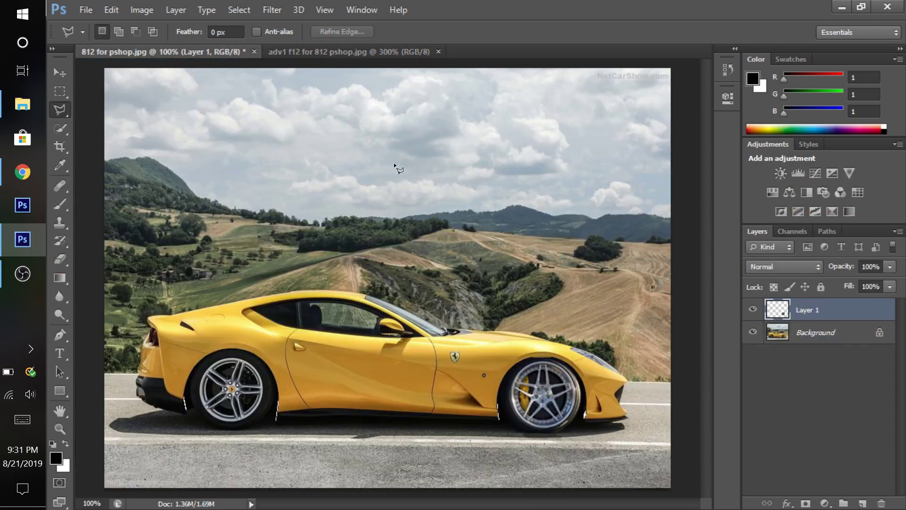
pyautogui.hotkey('ctrl', '+')
pyautogui.moveTo(503, 504); pyautogui.dragTo(543, 504)
pyautogui.moveTo(708, 325); pyautogui.dragTo(708, 362)
pyautogui.click(753, 309)
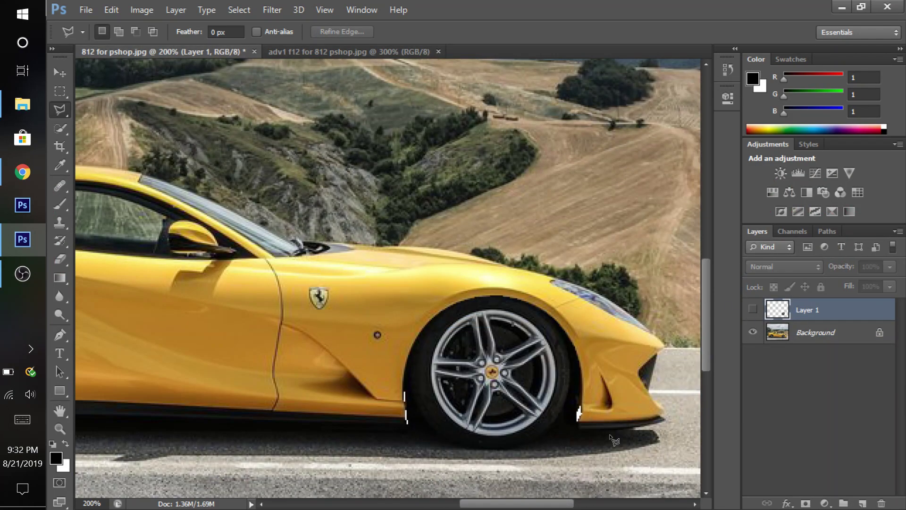
# Paste the copied rim as a new layer, scale it down and position it over the yellow car's front wheel
pyautogui.moveTo(553, 503); pyautogui.dragTo(529, 503)
pyautogui.hotkey('ctrl', '+')
pyautogui.hscroll(5, 538, 493)
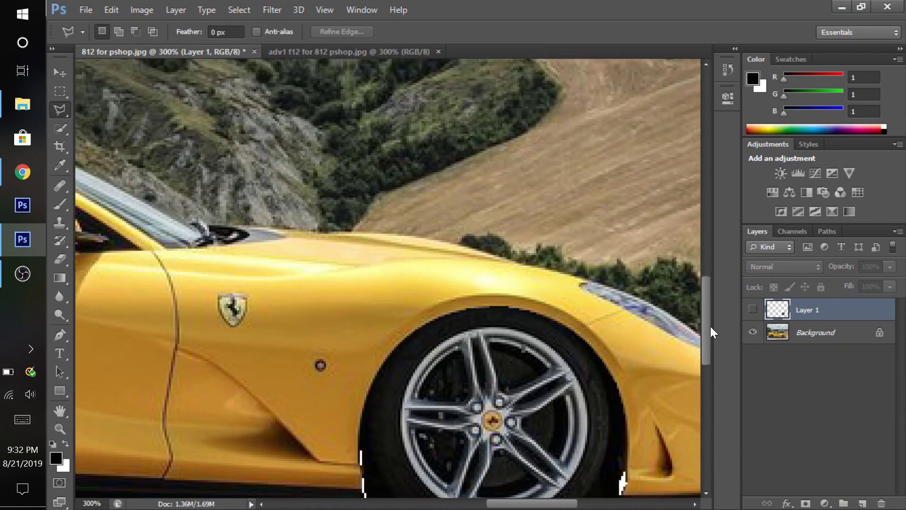
pyautogui.scroll(-2, 710, 327)
pyautogui.hotkey('ctrl', 'v')
pyautogui.press('v')
pyautogui.hotkey('ctrl', 't')
pyautogui.moveTo(216, 105); pyautogui.dragTo(358, 246)
pyautogui.moveTo(466, 296); pyautogui.dragTo(502, 268)
pyautogui.moveTo(600, 423); pyautogui.dragTo(591, 419)
pyautogui.moveTo(391, 274); pyautogui.dragTo(384, 275)
pyautogui.press('Return')
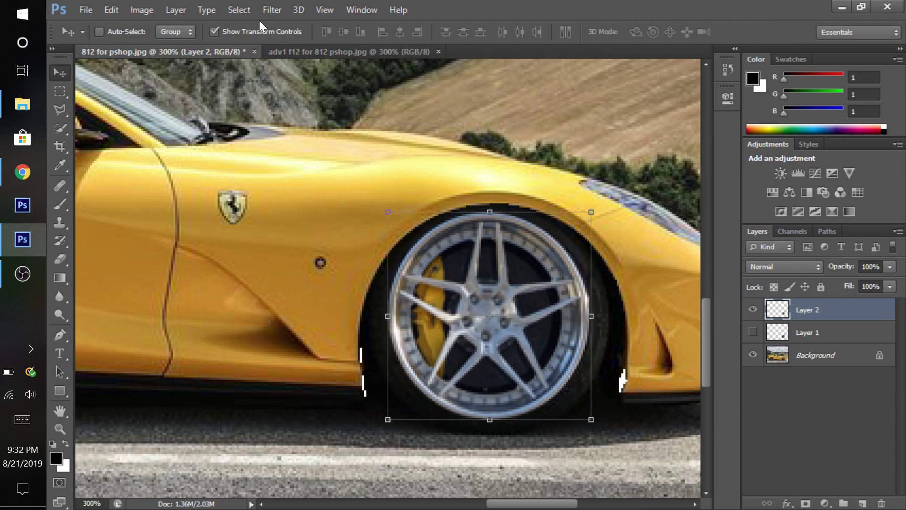
# Transform the pasted rim to about 103% width and stretch it slightly taller to fit the front tyre
pyautogui.hotkey('ctrl', 't')
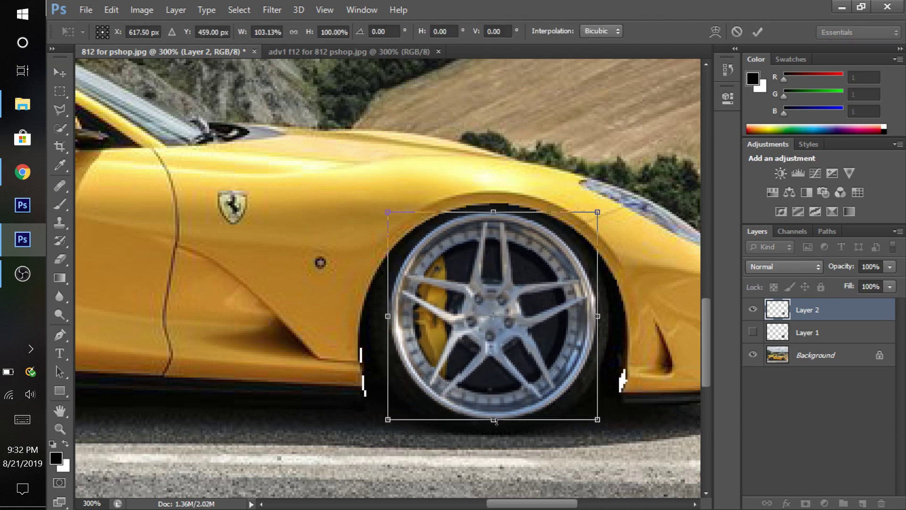
pyautogui.moveTo(494, 420); pyautogui.dragTo(493, 427)
pyautogui.moveTo(494, 210); pyautogui.dragTo(494, 206)
pyautogui.moveTo(493, 426); pyautogui.dragTo(493, 428)
pyautogui.click(757, 31)
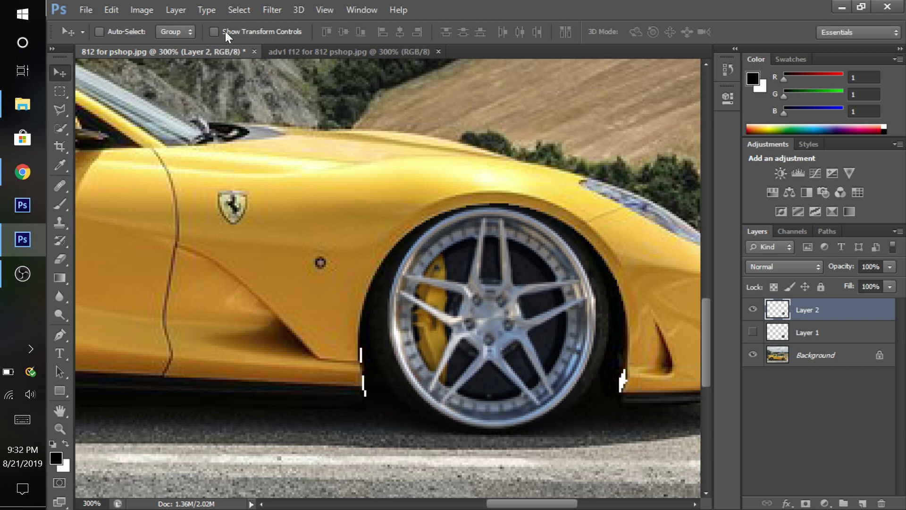
# Scale the pasted front rim down to about 95.96% width and 93.27% height at full-picture view
pyautogui.hotkey('ctrl', '1')
pyautogui.moveTo(545, 430); pyautogui.dragTo(545, 427)
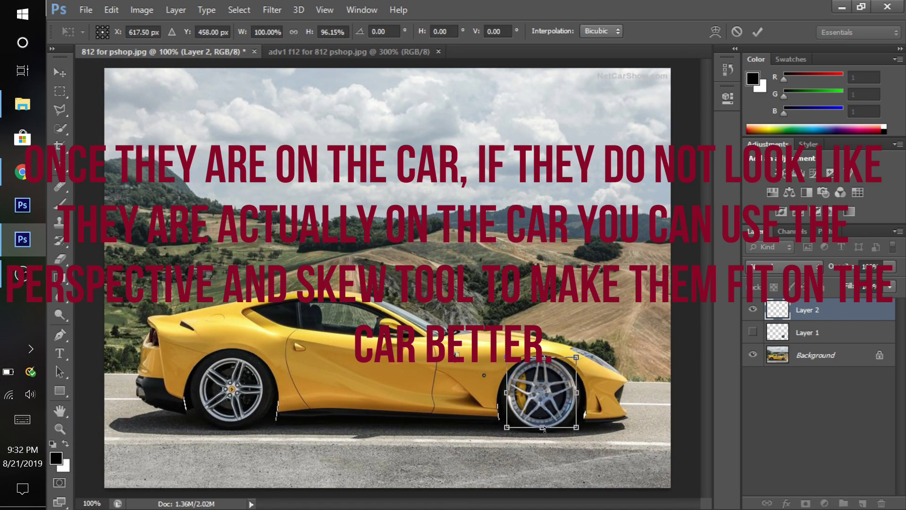
pyautogui.moveTo(544, 358); pyautogui.dragTo(544, 360)
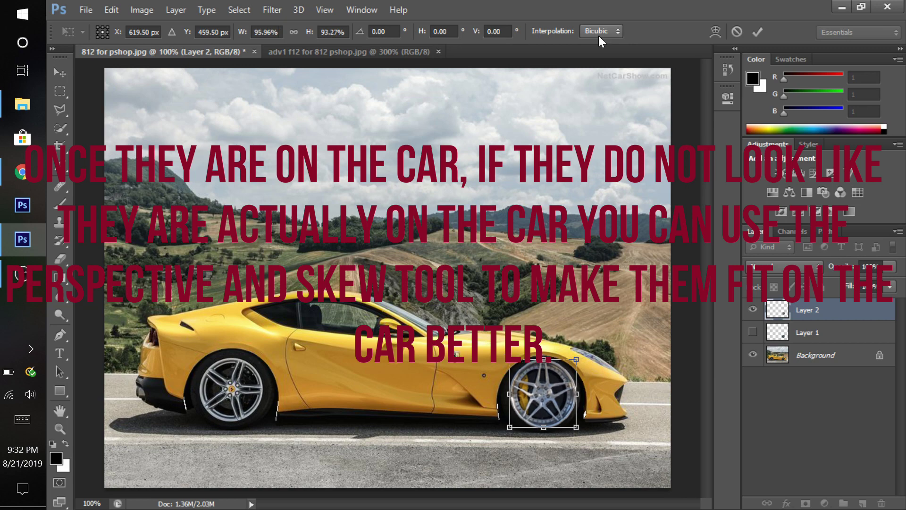
pyautogui.click(757, 32)
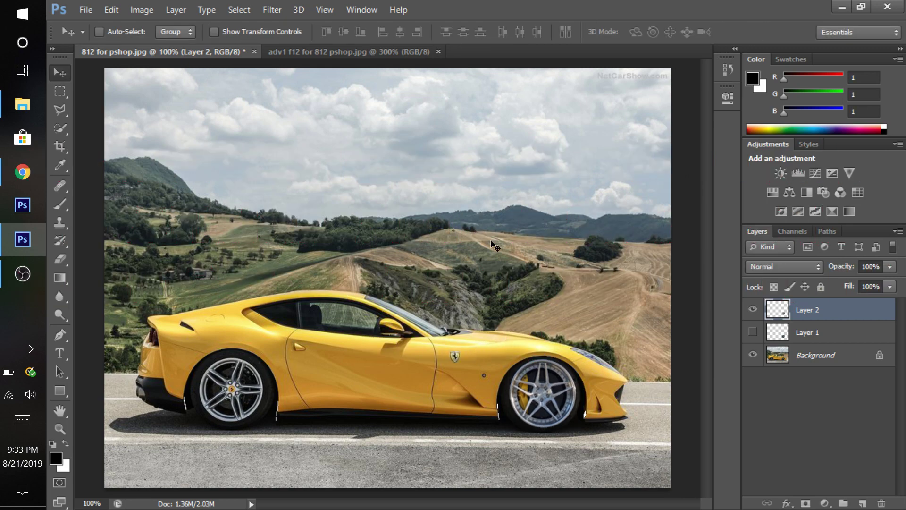
# Show Layer 1 and switch Layer 2 on and off to compare the two versions of the front rim
pyautogui.click(753, 331)
pyautogui.click(755, 308)
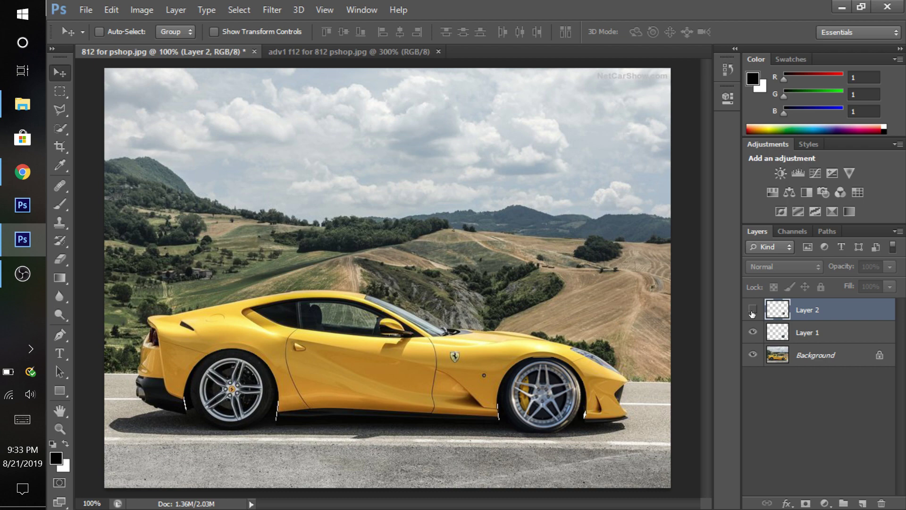
pyautogui.click(751, 311)
pyautogui.click(752, 313)
pyautogui.click(752, 314)
pyautogui.click(751, 314)
# Outline the wheel's rim in the adv1 f12 photo with the Polygonal Lasso for use on the yellow car's rear wheel
pyautogui.click(349, 53)
pyautogui.moveTo(324, 502); pyautogui.dragTo(410, 503)
pyautogui.moveTo(706, 354); pyautogui.dragTo(706, 347)
pyautogui.press('l')
pyautogui.click(317, 157)
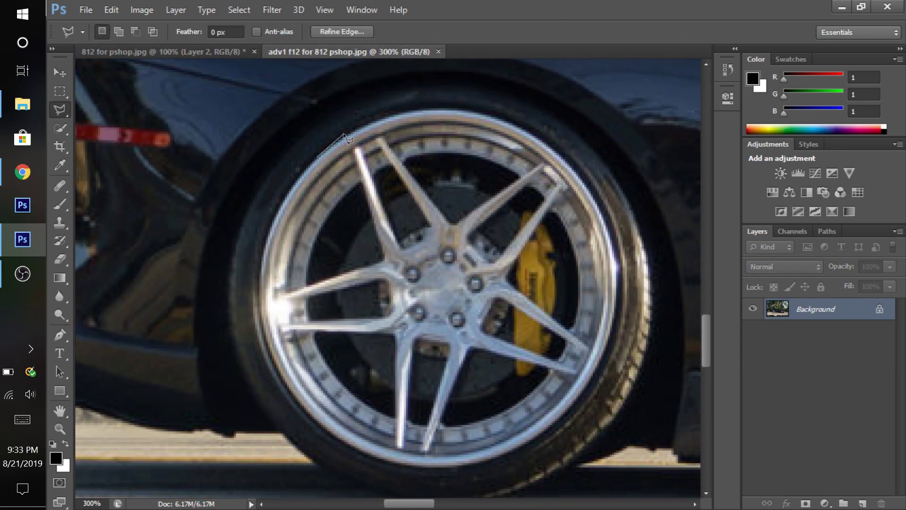
pyautogui.click(346, 134)
pyautogui.click(413, 109)
pyautogui.click(458, 107)
pyautogui.click(494, 113)
pyautogui.click(542, 139)
pyautogui.click(578, 166)
pyautogui.click(616, 247)
pyautogui.click(554, 429)
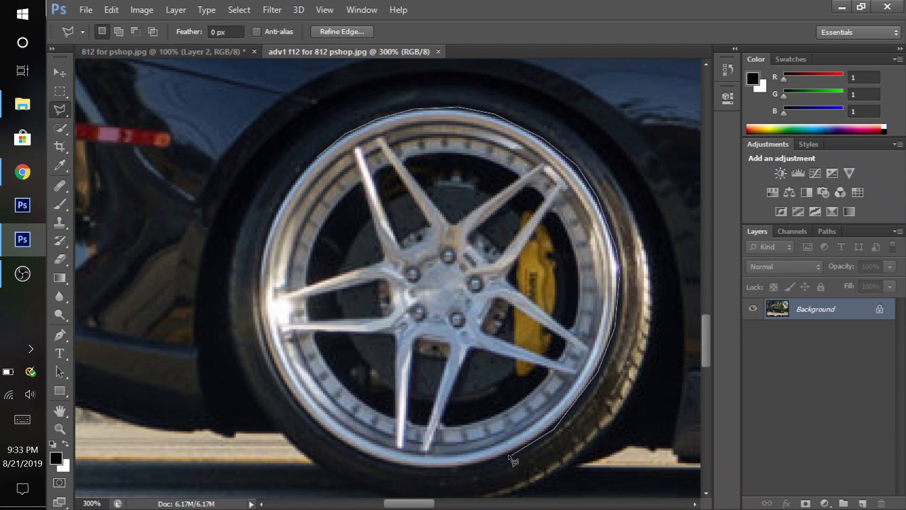
pyautogui.moveTo(514, 460)
pyautogui.mouseDown()
pyautogui.moveTo(402, 467)
pyautogui.moveTo(370, 460)
pyautogui.moveTo(317, 428)
pyautogui.moveTo(267, 350)
pyautogui.moveTo(263, 292)
pyautogui.moveTo(282, 189)
pyautogui.moveTo(317, 156)
pyautogui.mouseUp()
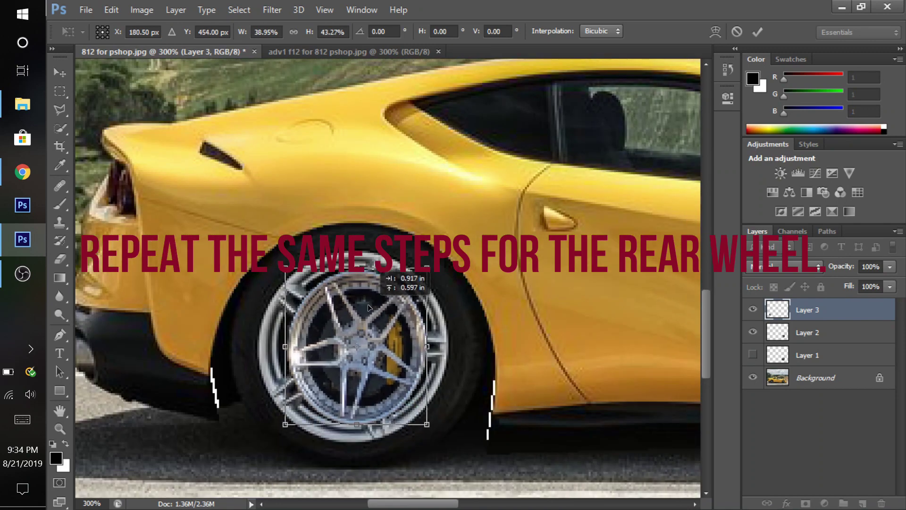
# Scale the pasted rim on Layer 3 down and position it over the yellow car's rear wheel
pyautogui.moveTo(259, 247); pyautogui.dragTo(256, 238)
pyautogui.moveTo(465, 435); pyautogui.dragTo(462, 449)
pyautogui.moveTo(256, 448)
pyautogui.mouseDown()
pyautogui.moveTo(241, 440)
pyautogui.moveTo(245, 452)
pyautogui.mouseUp()
pyautogui.moveTo(246, 236); pyautogui.dragTo(246, 231)
pyautogui.moveTo(461, 231); pyautogui.dragTo(464, 230)
pyautogui.moveTo(353, 456); pyautogui.dragTo(355, 454)
pyautogui.click(757, 32)
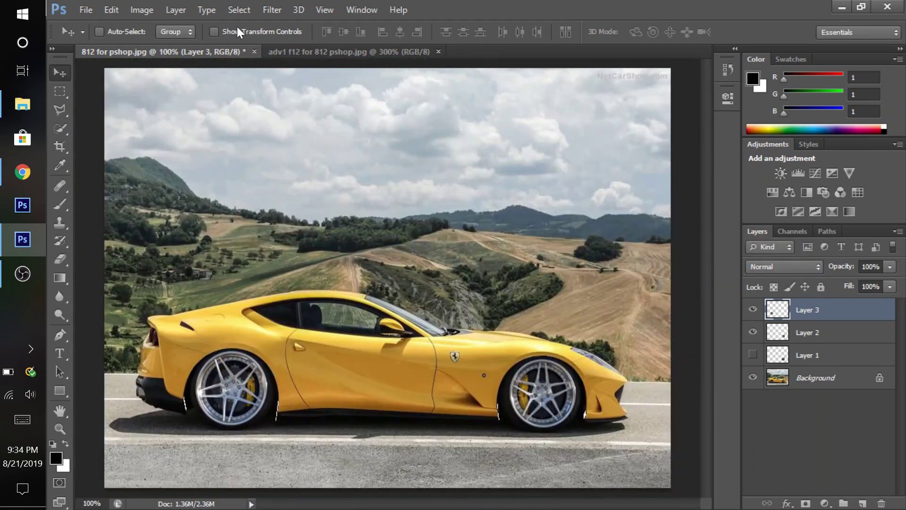
# Transform the rear rim to about 98.06% width and stretch it slightly downward at full-picture view
pyautogui.click(237, 28)
pyautogui.moveTo(233, 351)
pyautogui.mouseDown()
pyautogui.moveTo(233, 359)
pyautogui.moveTo(233, 351)
pyautogui.mouseUp()
pyautogui.moveTo(195, 389); pyautogui.dragTo(198, 392)
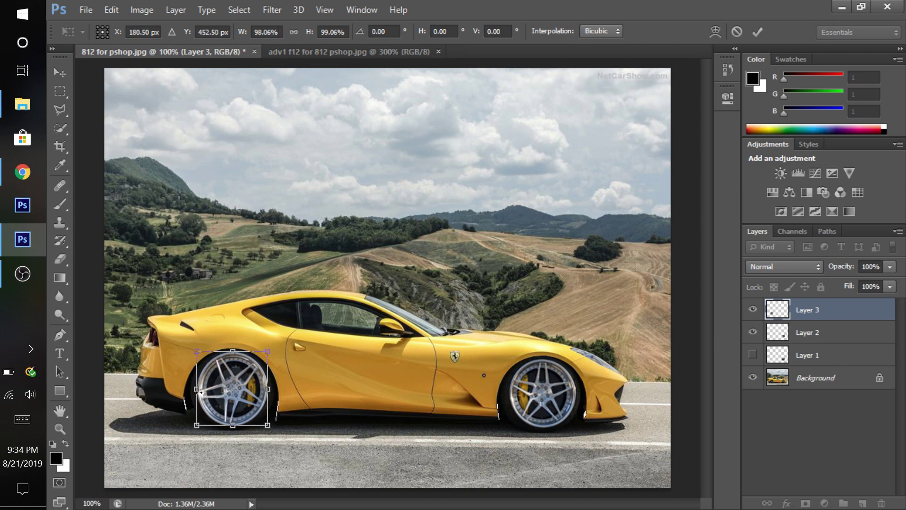
pyautogui.moveTo(233, 425); pyautogui.dragTo(232, 426)
pyautogui.press('Return')
# Nudge the Layer 3 rim into place inside the rear tyre at 200% zoom
pyautogui.hotkey('ctrl', '+')
pyautogui.moveTo(707, 311); pyautogui.dragTo(707, 332)
pyautogui.click(237, 31)
pyautogui.moveTo(706, 276)
pyautogui.mouseDown()
pyautogui.moveTo(707, 291)
pyautogui.moveTo(703, 284)
pyautogui.mouseUp()
pyautogui.moveTo(343, 408); pyautogui.dragTo(339, 416)
pyautogui.press('5')
pyautogui.press('0')
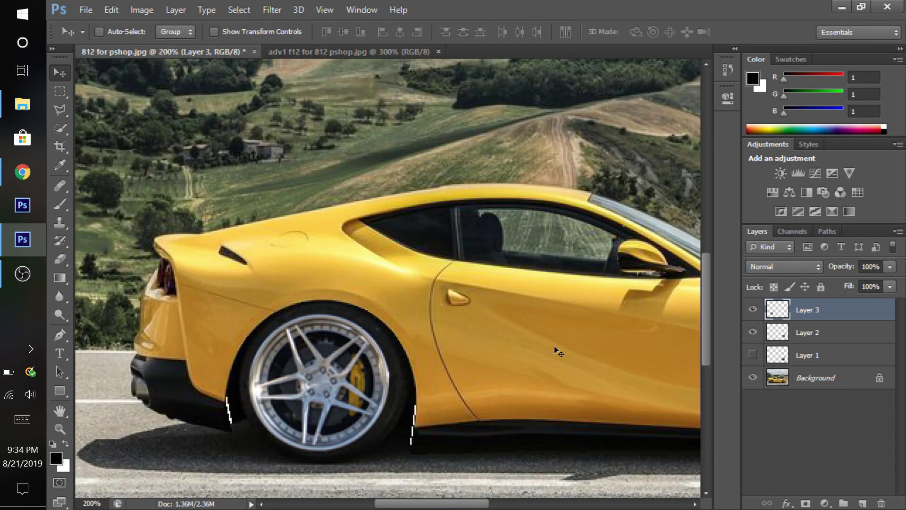
# Shift and slightly enlarge the rear rim with the transform controls to fill the tyre opening
pyautogui.click(214, 32)
pyautogui.moveTo(321, 382); pyautogui.dragTo(325, 384)
pyautogui.moveTo(251, 313); pyautogui.dragTo(248, 308)
pyautogui.click(759, 32)
pyautogui.click(214, 31)
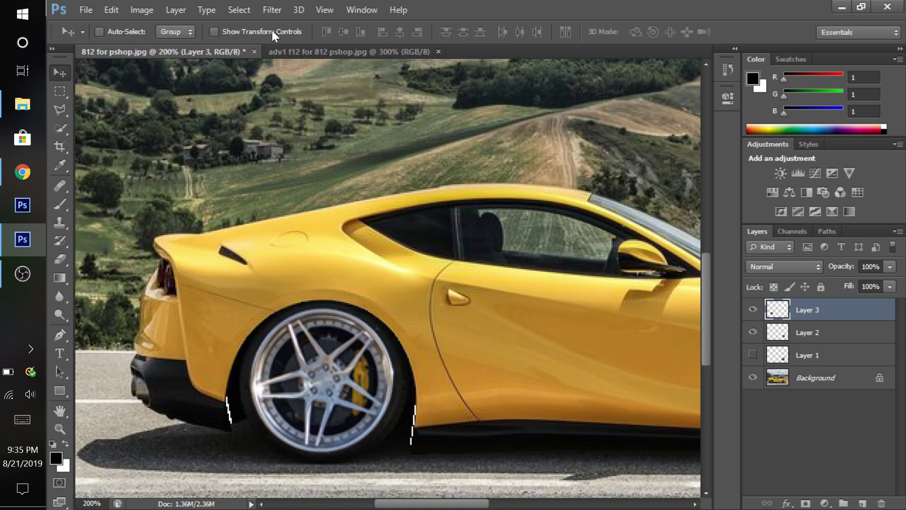
# Scale the rear rim on Layer 3 down to 96.12% width and 96.12% height
pyautogui.hotkey('ctrl', '-')
pyautogui.hotkey('ctrl', 't')
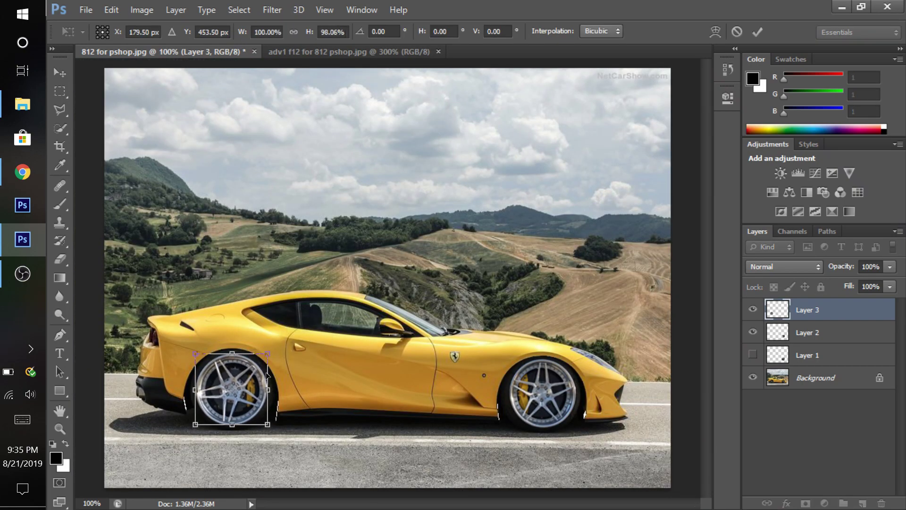
pyautogui.moveTo(268, 390); pyautogui.dragTo(265, 389)
pyautogui.moveTo(195, 390); pyautogui.dragTo(196, 389)
pyautogui.moveTo(232, 353); pyautogui.dragTo(232, 353)
pyautogui.moveTo(232, 424); pyautogui.dragTo(232, 422)
pyautogui.click(761, 34)
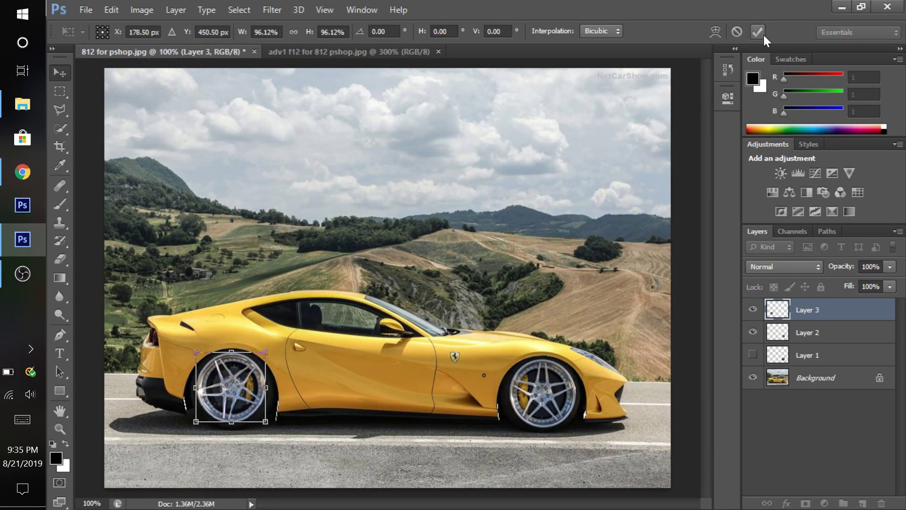
pyautogui.click(759, 32)
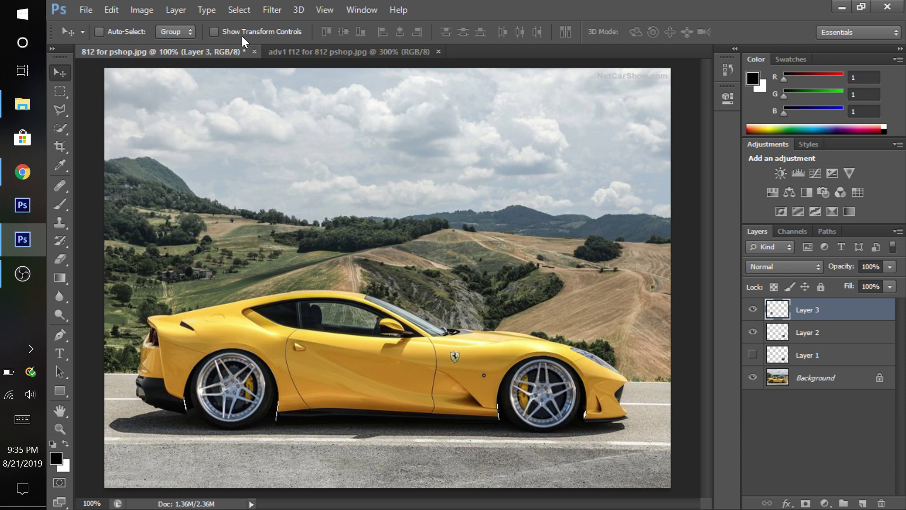
# Examine both replacement rims and the white gaps beside the tyres, up close and at full-picture view
pyautogui.click(758, 309)
pyautogui.hotkey('ctrl', '+')
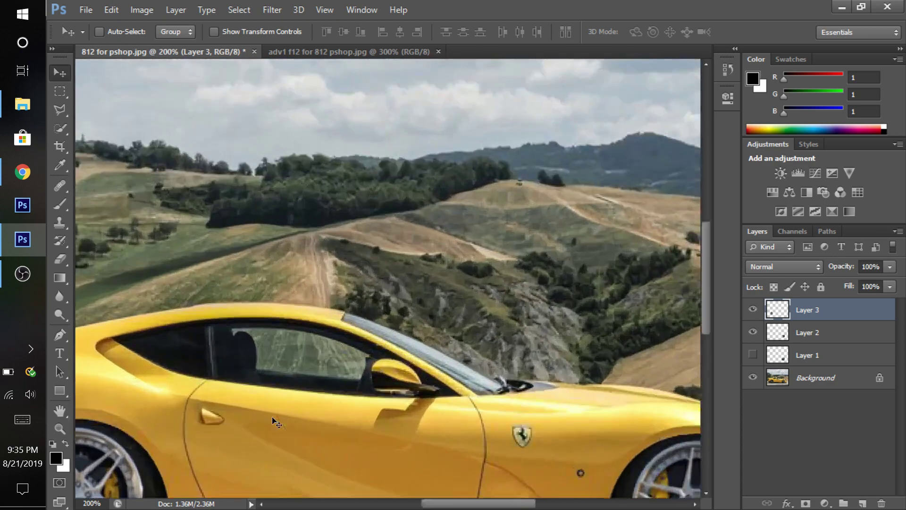
pyautogui.moveTo(467, 504); pyautogui.dragTo(432, 504)
pyautogui.hotkey('ctrl', '-')
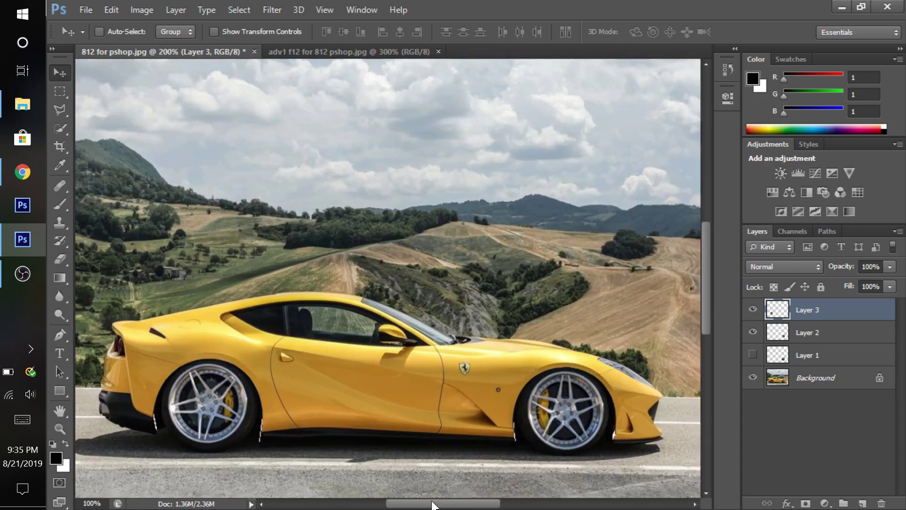
pyautogui.hotkey('ctrl', '+')
pyautogui.scroll(-5, 700, 309)
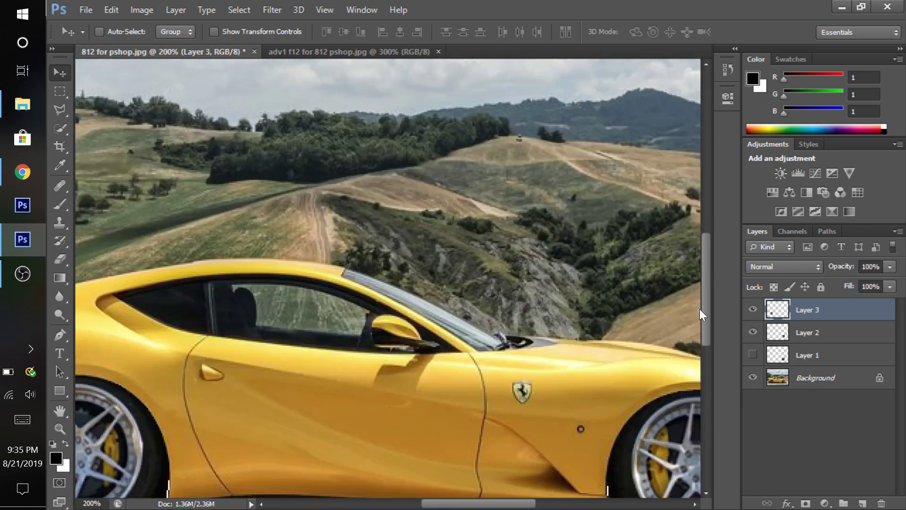
pyautogui.moveTo(528, 507); pyautogui.dragTo(481, 508)
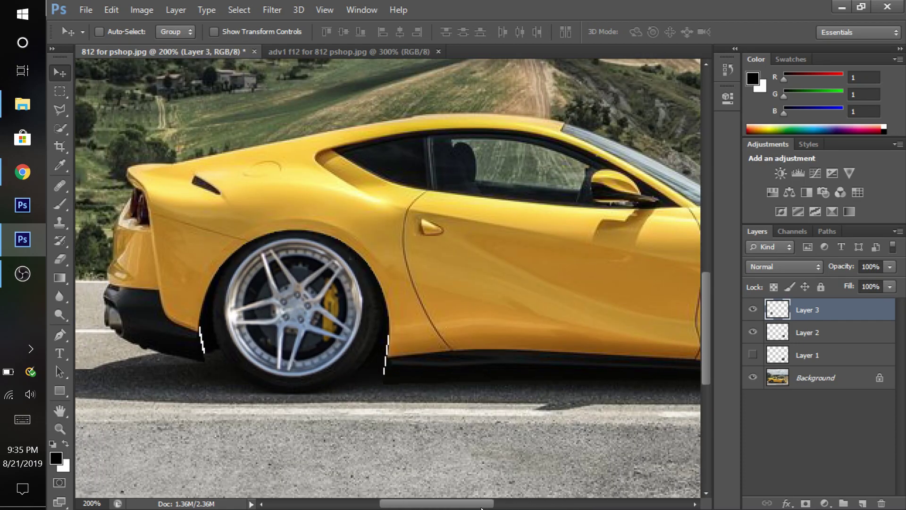
pyautogui.hotkey('ctrl', '+')
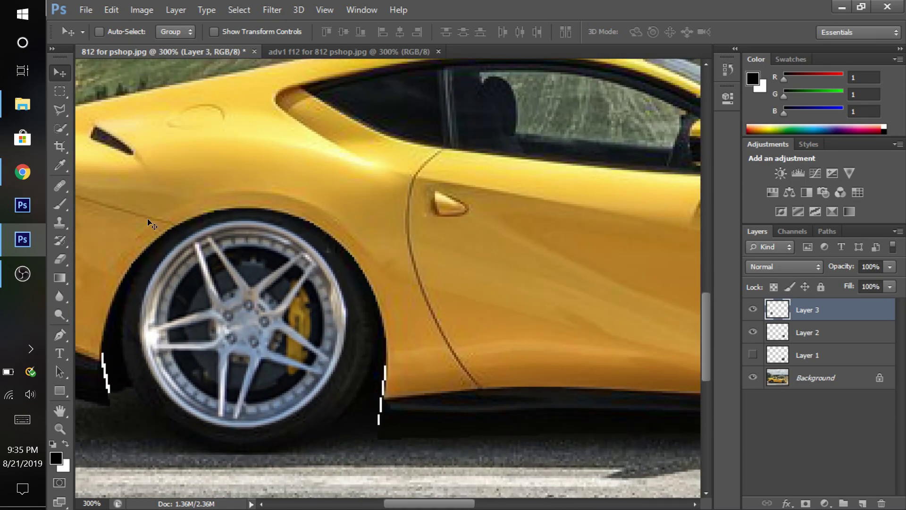
pyautogui.hotkey('ctrl', '-')
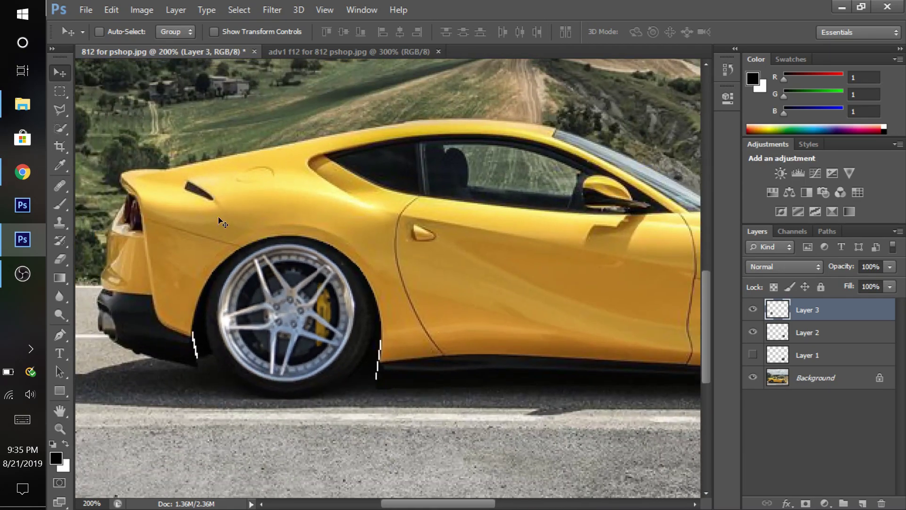
pyautogui.hotkey('ctrl', '-')
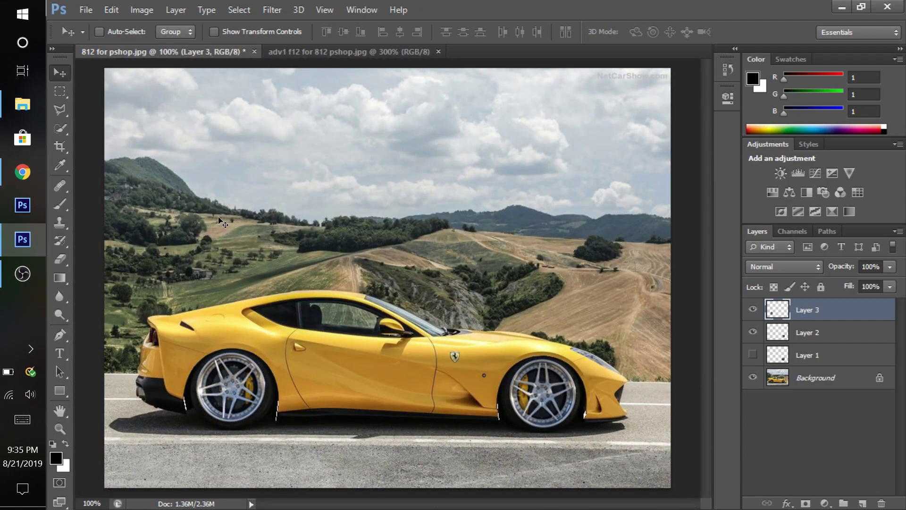
pyautogui.hotkey('ctrl', '+')
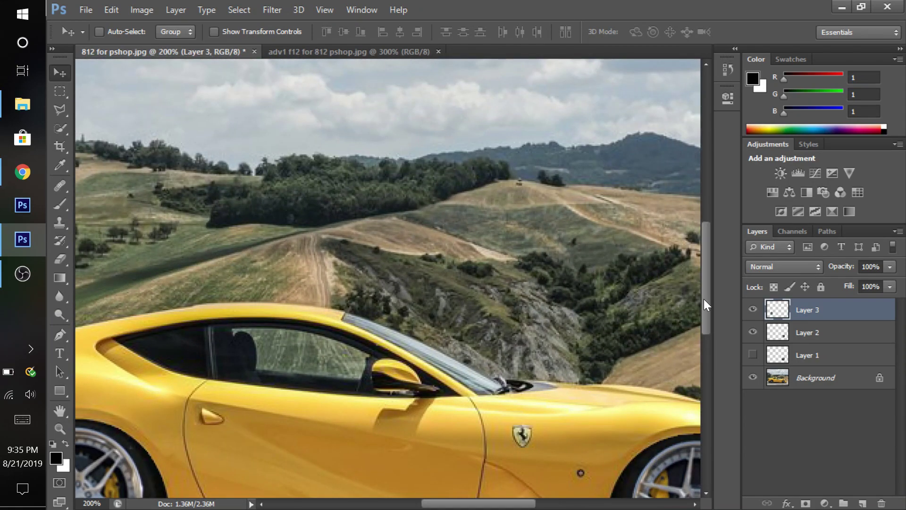
pyautogui.moveTo(704, 299); pyautogui.dragTo(697, 356)
pyautogui.keyDown('ctrl'); pyautogui.click(698, 357); pyautogui.keyUp('ctrl')
pyautogui.hotkey('ctrl', '+')
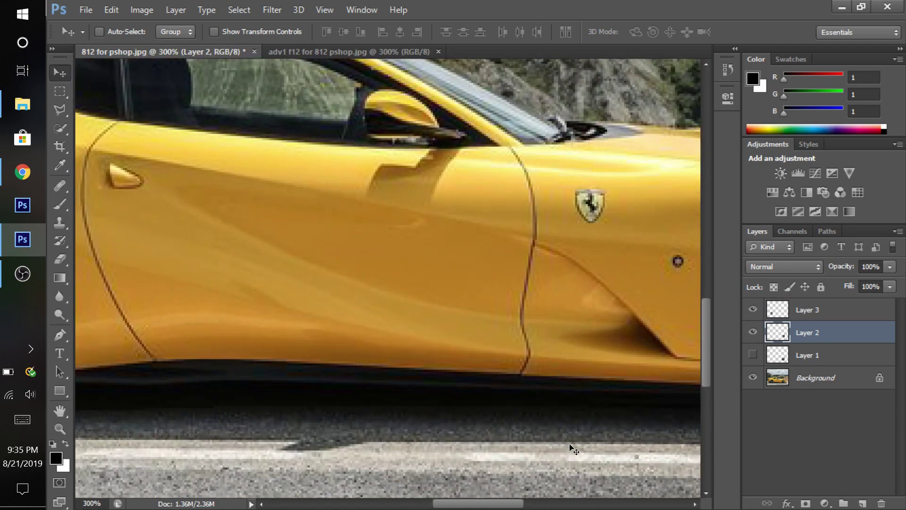
pyautogui.hotkey('ctrl', '0')
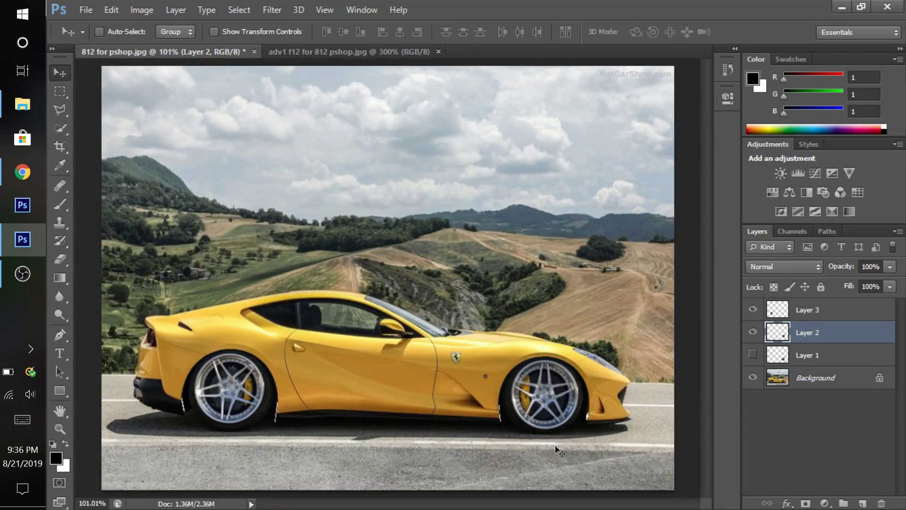
# Select the white slivers behind the front wheel and paint them black on the Background layer at 100% brush opacity
pyautogui.hotkey('ctrl', '+')
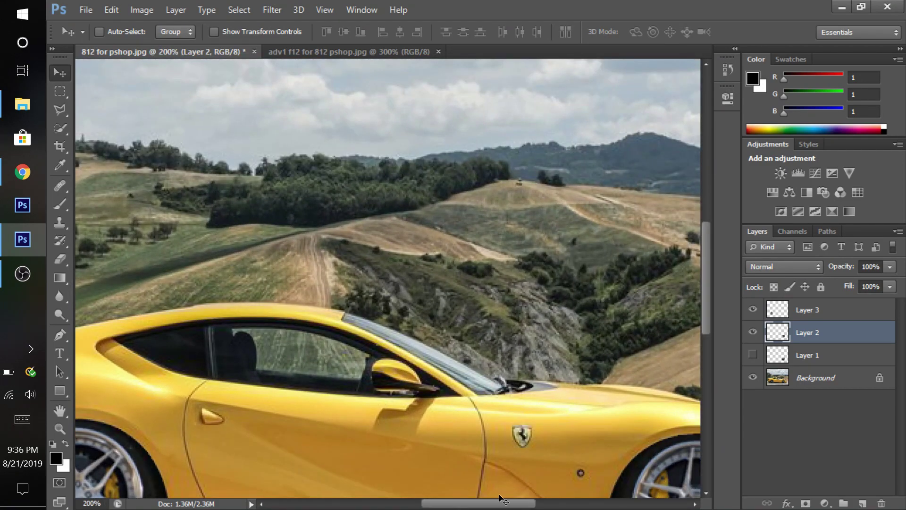
pyautogui.moveTo(510, 505); pyautogui.dragTo(539, 506)
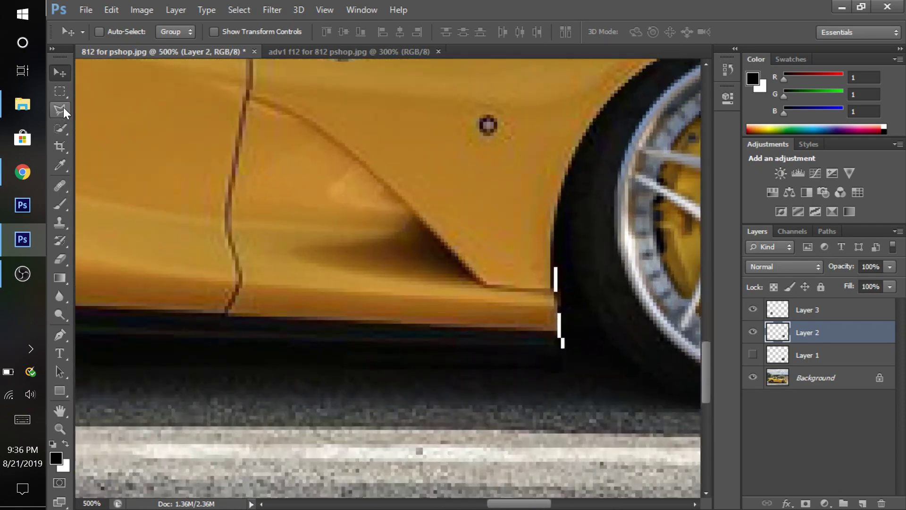
pyautogui.click(59, 110)
pyautogui.moveTo(555, 260)
pyautogui.mouseDown()
pyautogui.moveTo(559, 350)
pyautogui.moveTo(579, 327)
pyautogui.moveTo(556, 260)
pyautogui.mouseUp()
pyautogui.press('b')
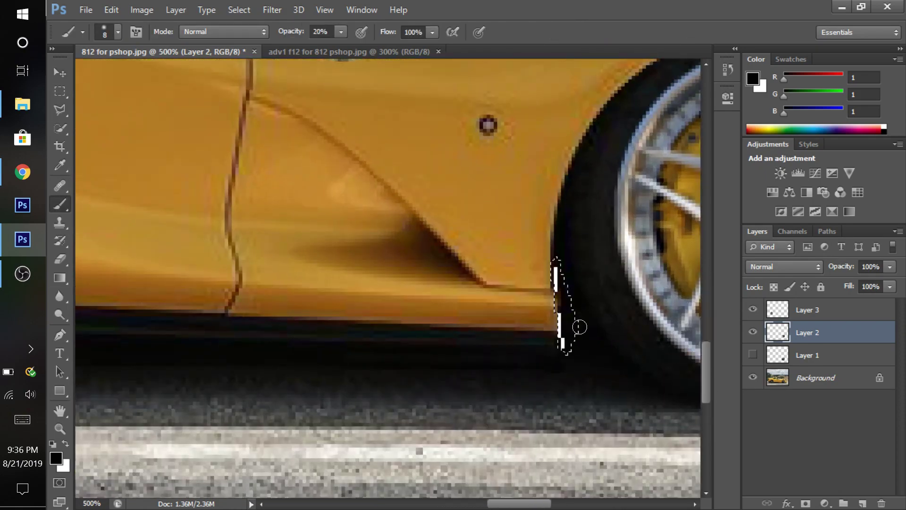
pyautogui.click(793, 378)
pyautogui.moveTo(291, 31); pyautogui.dragTo(333, 31)
pyautogui.moveTo(555, 269)
pyautogui.mouseDown()
pyautogui.moveTo(579, 367)
pyautogui.moveTo(556, 281)
pyautogui.mouseUp()
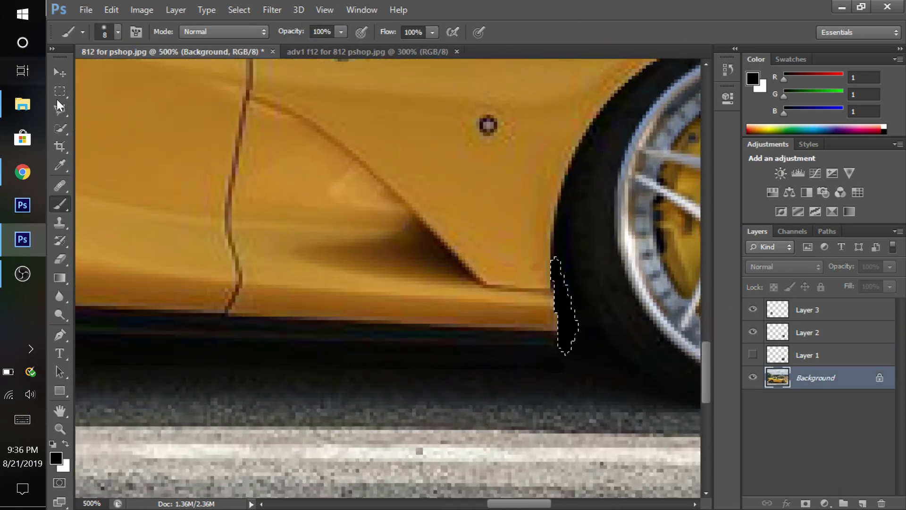
pyautogui.click(59, 109)
pyautogui.hotkey('ctrl', 'd')
# Select the white gap ahead of the front wheel with the Polygonal Lasso and paint it black
pyautogui.hotkey('ctrl', '-')
pyautogui.hotkey('ctrl', '-')
pyautogui.hotkey('ctrl', '-')
pyautogui.moveTo(283, 218); pyautogui.dragTo(425, 469)
pyautogui.hotkey('ctrl', '+')
pyautogui.hotkey('ctrl', '+')
pyautogui.moveTo(706, 245); pyautogui.dragTo(706, 366)
pyautogui.click(485, 278)
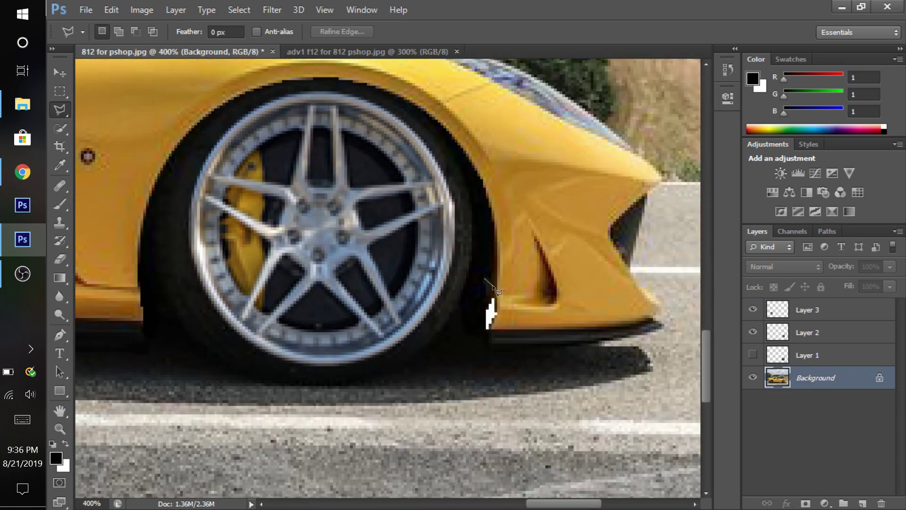
pyautogui.press('b')
pyautogui.moveTo(490, 284); pyautogui.dragTo(487, 334)
# Lasso the white gap between the rear bumper and rear tyre and brush it black
pyautogui.press('l')
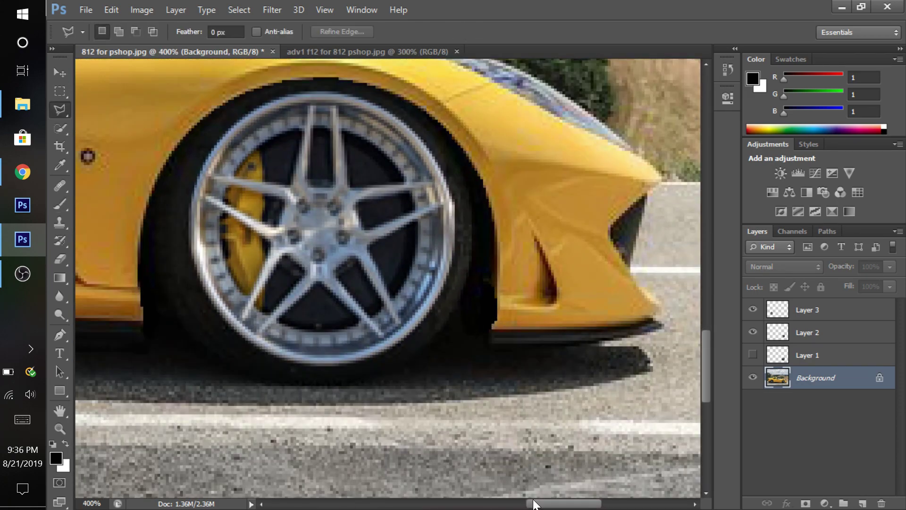
pyautogui.moveTo(533, 504); pyautogui.dragTo(358, 504)
pyautogui.click(288, 234)
pyautogui.click(296, 301)
pyautogui.click(329, 294)
pyautogui.click(288, 234)
pyautogui.press('b')
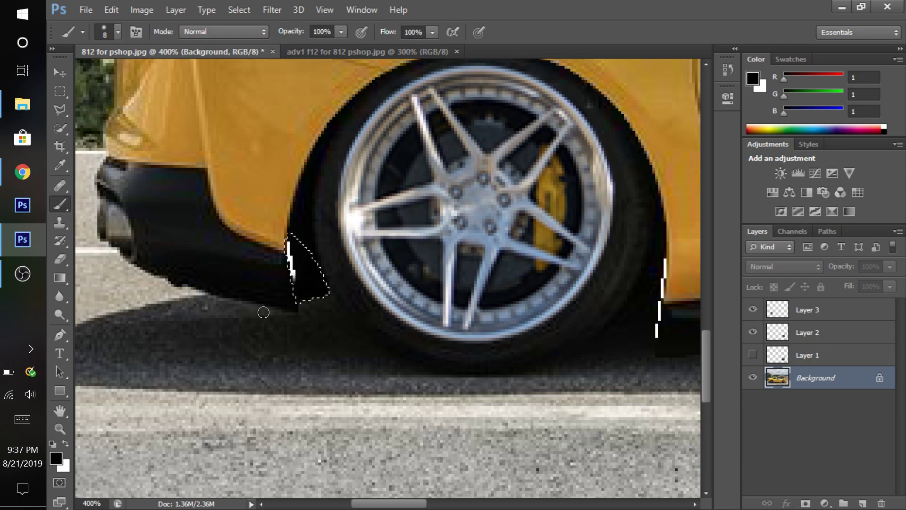
pyautogui.moveTo(292, 278); pyautogui.dragTo(288, 242)
# Lasso the white dashes ahead of the rear wheel, paint them black and deselect the area
pyautogui.press('l')
pyautogui.click(665, 256)
pyautogui.click(660, 339)
pyautogui.click(651, 339)
pyautogui.click(659, 256)
pyautogui.click(665, 255)
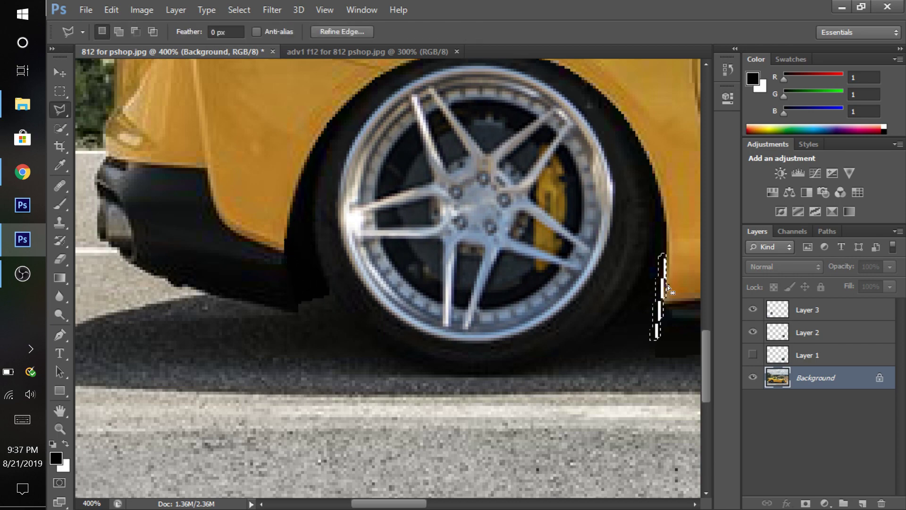
pyautogui.press('b')
pyautogui.moveTo(665, 259); pyautogui.dragTo(656, 334)
pyautogui.press('l')
pyautogui.hotkey('ctrl', 'd')
# Select the small patch beneath the rear bumper beside the rear tyre and darken it with the black brush
pyautogui.hotkey('ctrl', '-')
pyautogui.hotkey('ctrl', '-')
pyautogui.hotkey('ctrl', '-')
pyautogui.hotkey('ctrl', '+')
pyautogui.hotkey('ctrl', '+')
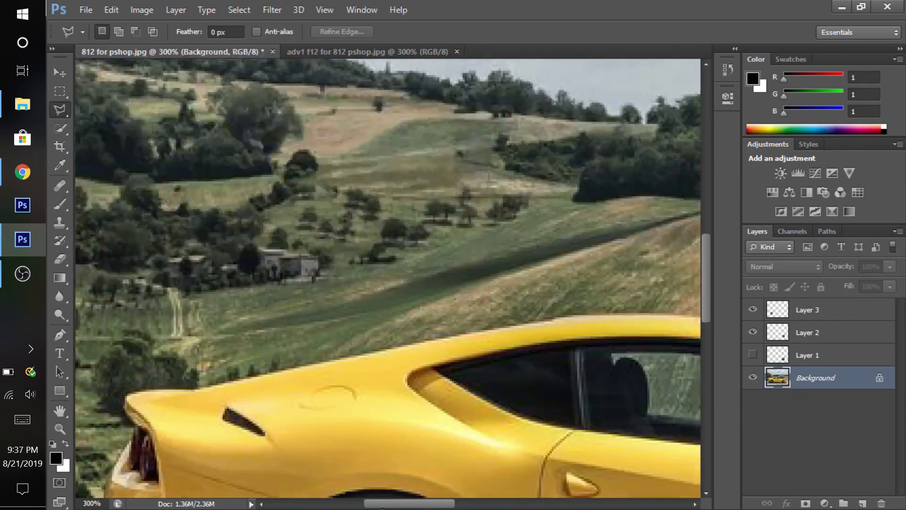
pyautogui.moveTo(706, 301); pyautogui.dragTo(706, 388)
pyautogui.hotkey('ctrl', '+')
pyautogui.click(190, 264)
pyautogui.click(231, 262)
pyautogui.click(221, 246)
pyautogui.click(189, 248)
pyautogui.click(190, 265)
pyautogui.press('b')
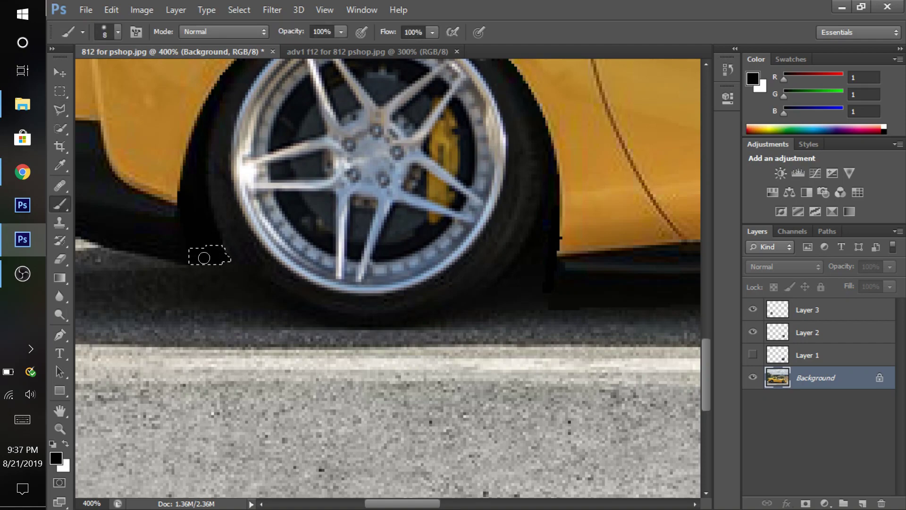
pyautogui.click(60, 109)
pyautogui.hotkey('ctrl', 'd')
pyautogui.moveTo(204, 258); pyautogui.dragTo(223, 260)
# Touch up a second small lassoed patch at the lower rear tyre edge with the black brush
pyautogui.click(224, 240)
pyautogui.click(231, 259)
pyautogui.doubleClick(217, 264)
pyautogui.click(66, 201)
pyautogui.click(67, 111)
pyautogui.hotkey('ctrl', '-')
pyautogui.hotkey('ctrl', '-')
pyautogui.hotkey('ctrl', '-')
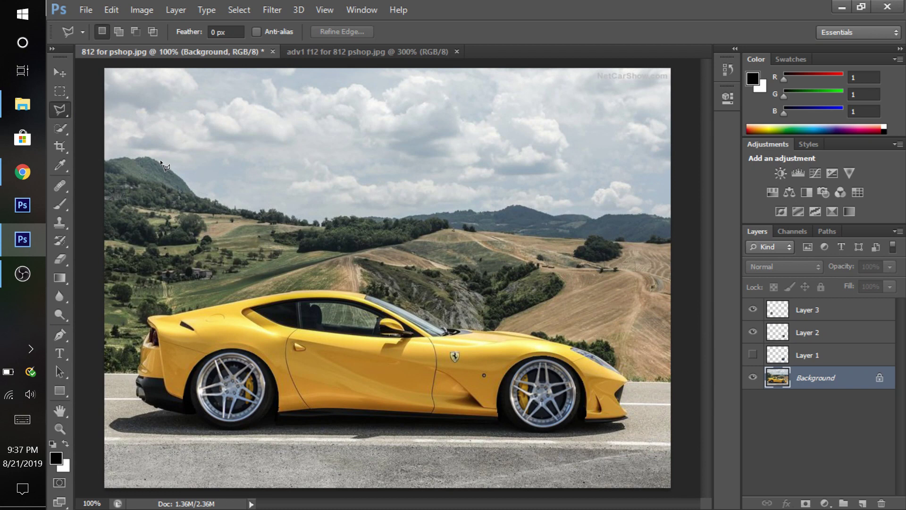
# Switch Layer 2 and Layer 3 off and on to compare the original rims with the replacements
pyautogui.click(752, 332)
pyautogui.click(752, 311)
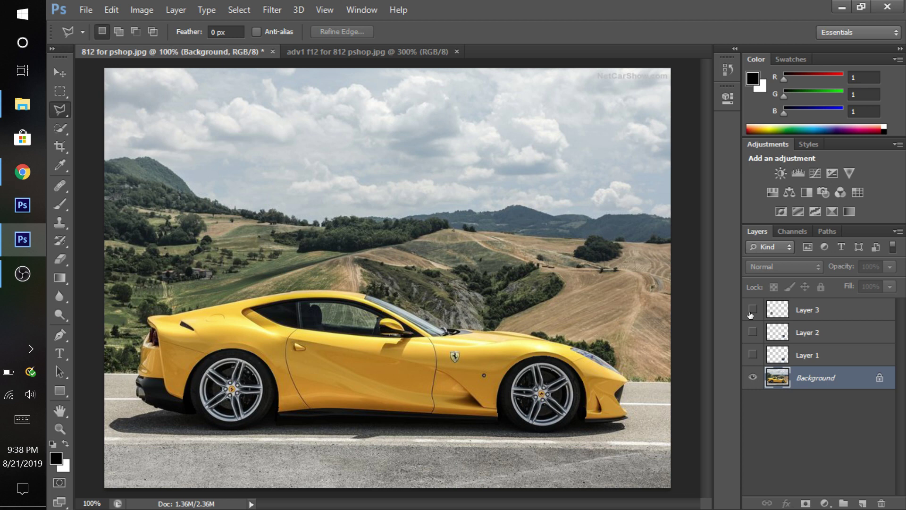
pyautogui.click(751, 312)
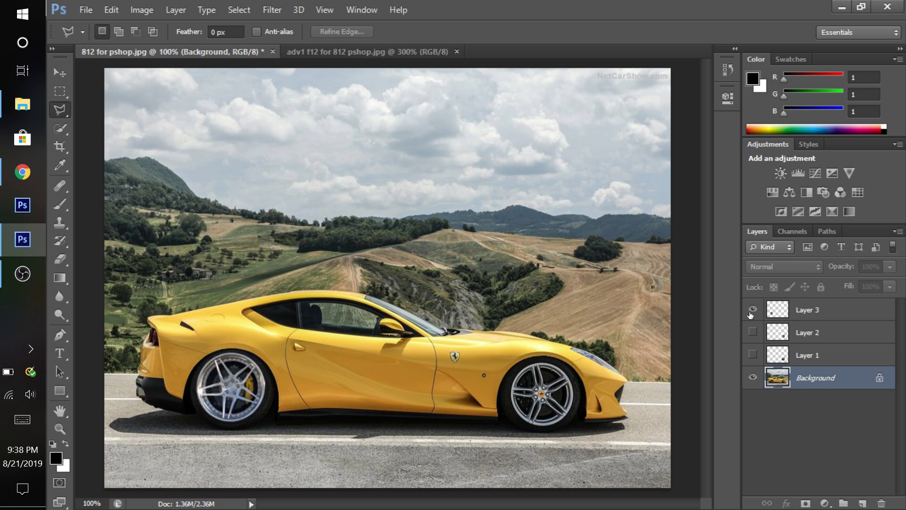
pyautogui.click(751, 311)
pyautogui.click(753, 334)
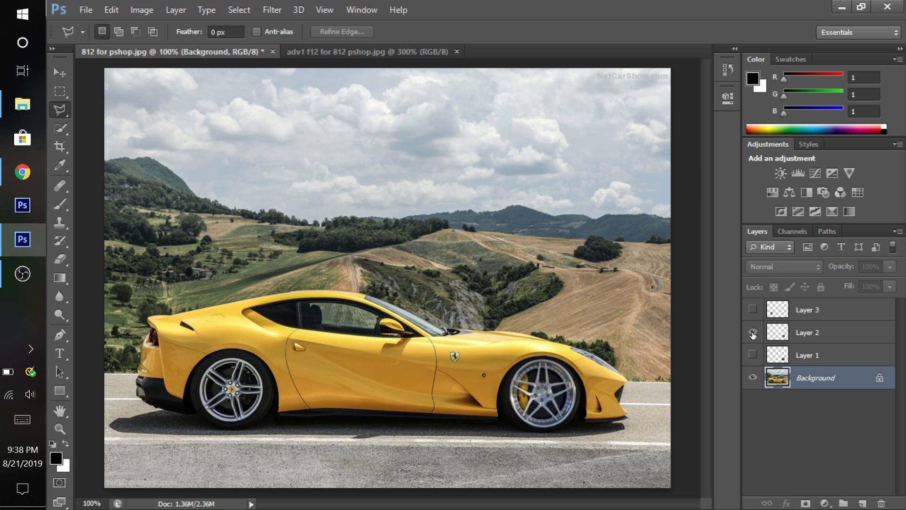
pyautogui.click(754, 335)
pyautogui.click(753, 334)
pyautogui.click(753, 334)
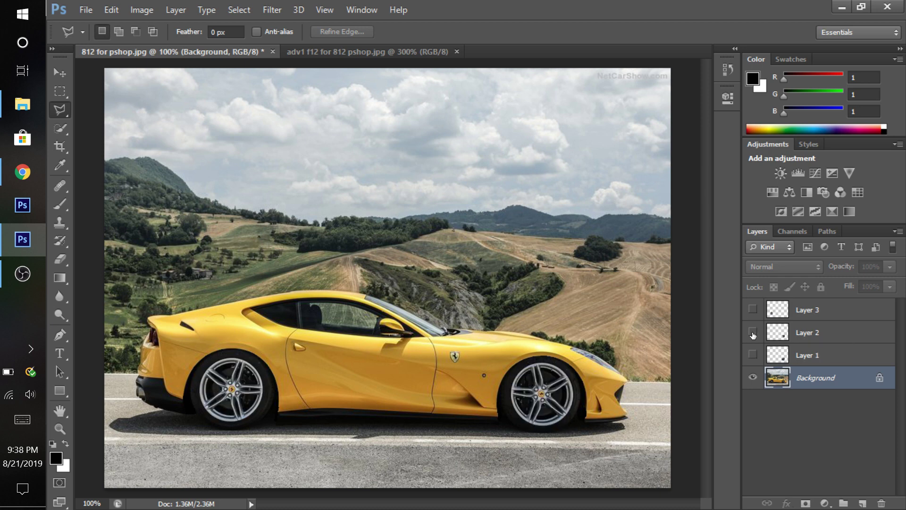
# Turn Layer 2 and Layer 3 back on to show the replacement rims on the car
pyautogui.click(753, 334)
pyautogui.click(753, 309)
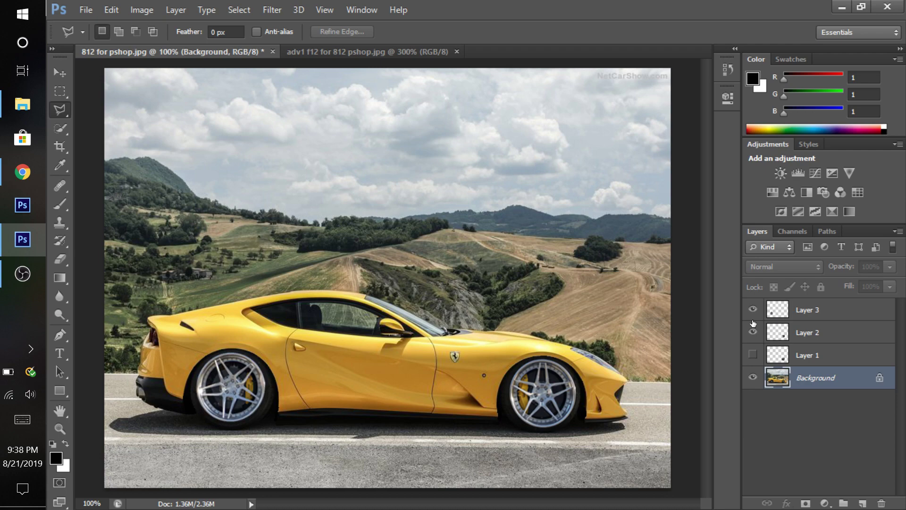
pyautogui.hotkey('ctrl', '+')
pyautogui.hotkey('ctrl', '+')
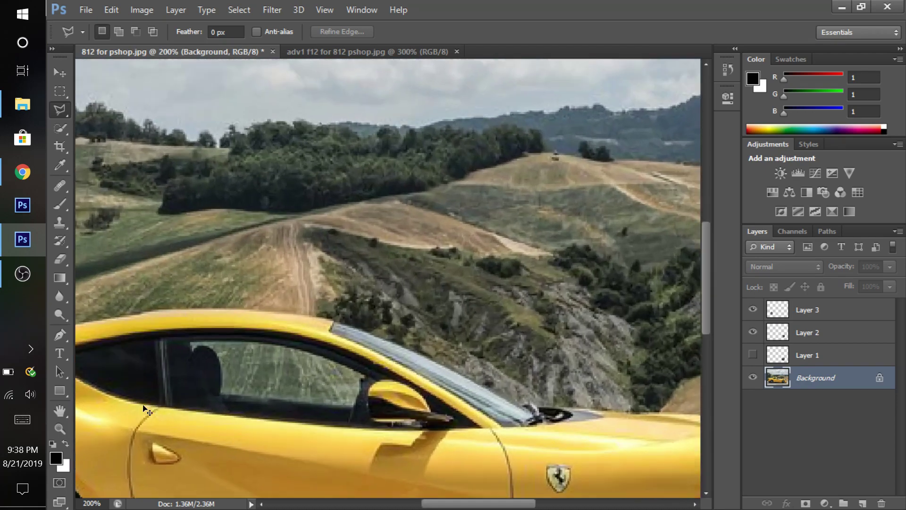
pyautogui.moveTo(492, 504); pyautogui.dragTo(464, 504)
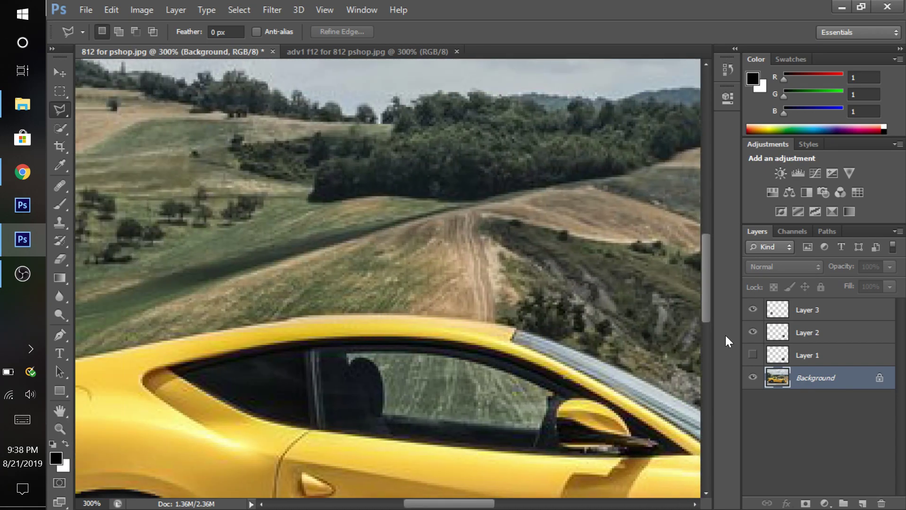
pyautogui.moveTo(705, 313); pyautogui.dragTo(694, 333)
pyautogui.hotkey('ctrl', '+')
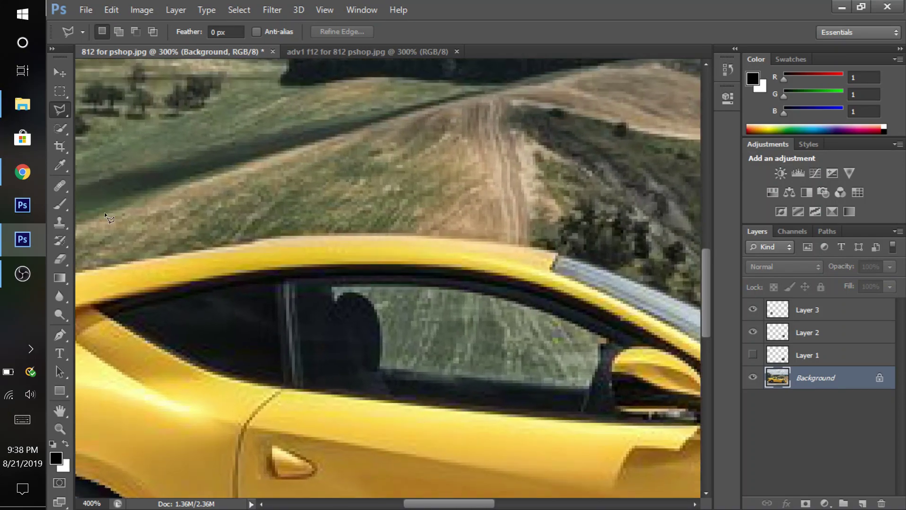
pyautogui.click(294, 284)
pyautogui.click(367, 284)
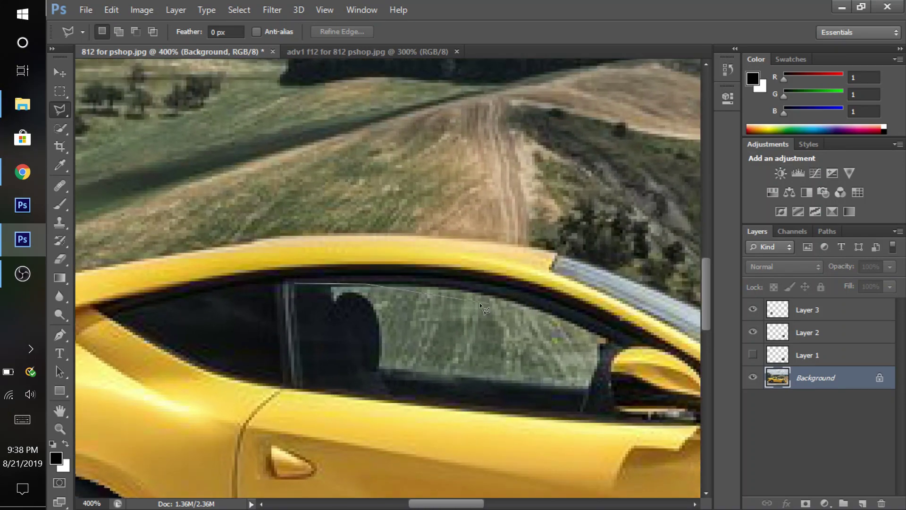
pyautogui.click(448, 285)
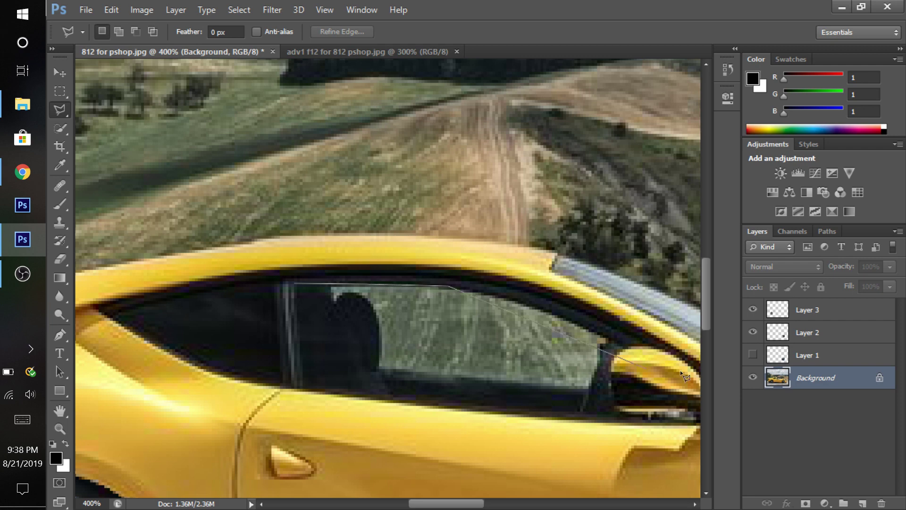
pyautogui.click(486, 290)
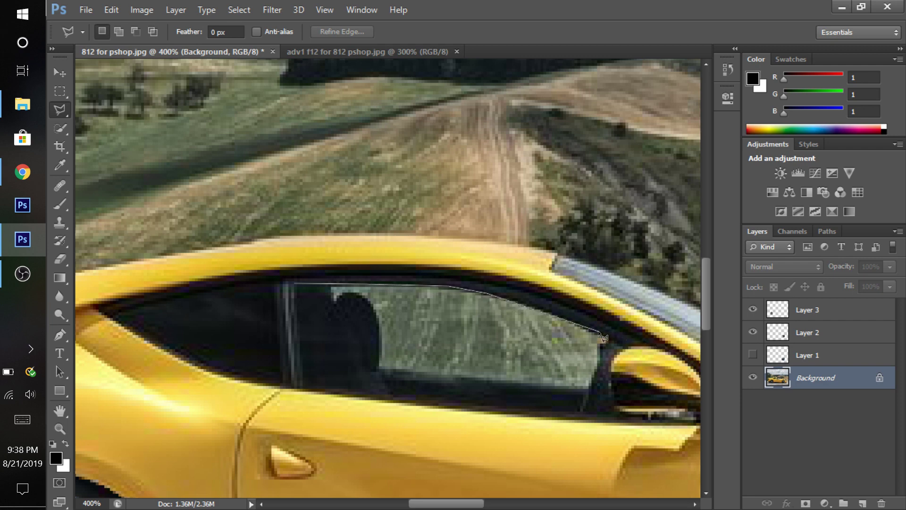
pyautogui.click(625, 345)
pyautogui.doubleClick(612, 361)
pyautogui.hotkey('shift', 'F5')
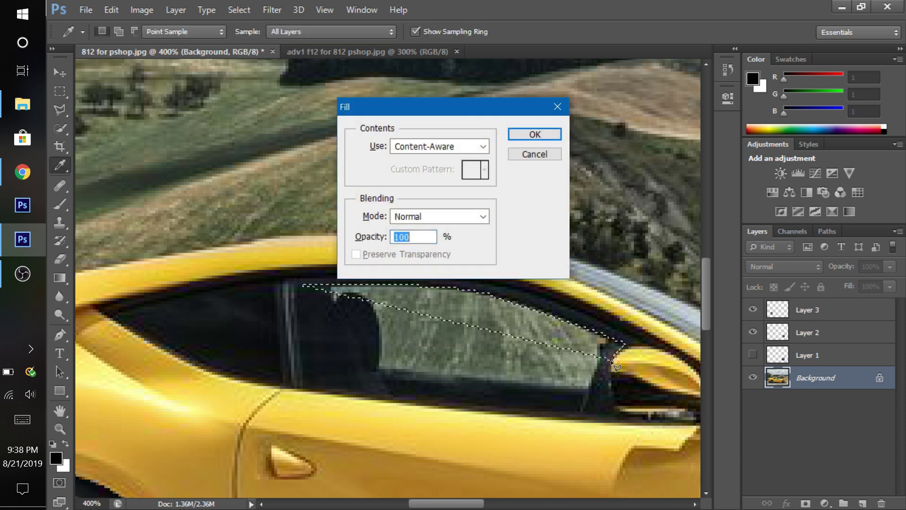
pyautogui.click(517, 155)
pyautogui.hotkey('ctrl', 'd')
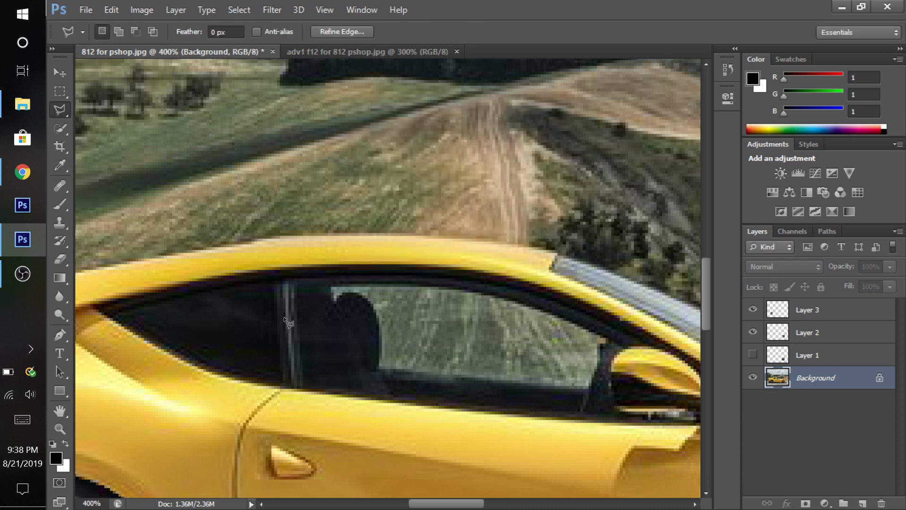
pyautogui.hotkey('ctrl', 'd')
# Outline the whole front side window, up to the wing mirror, with the Polygonal Lasso
pyautogui.click(293, 285)
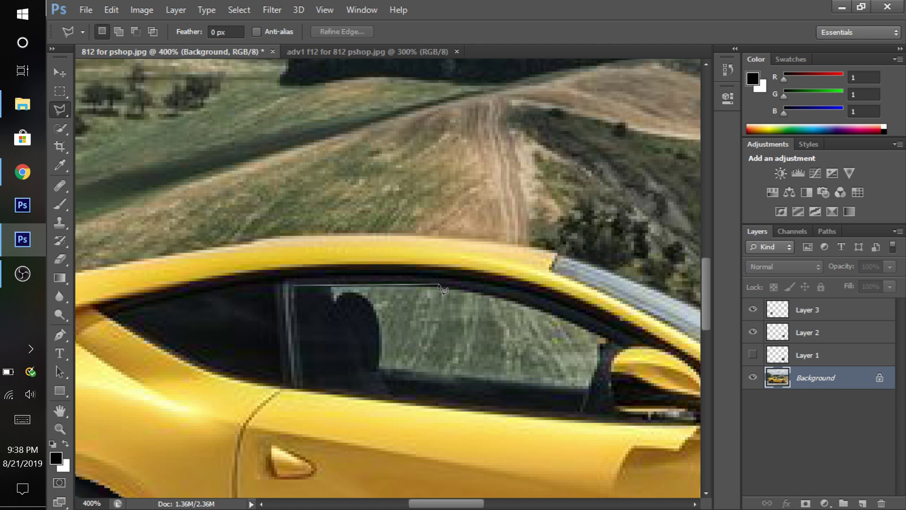
pyautogui.click(473, 291)
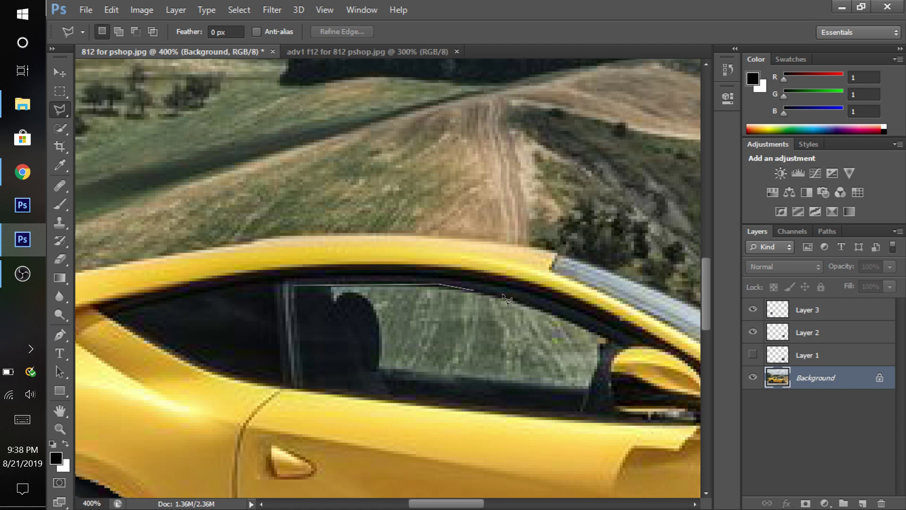
pyautogui.click(609, 339)
pyautogui.click(624, 347)
pyautogui.click(612, 358)
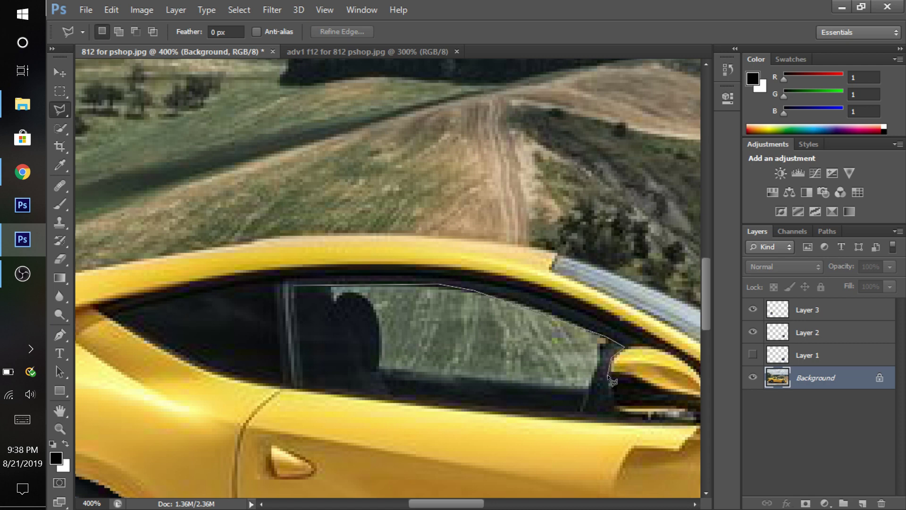
pyautogui.click(613, 409)
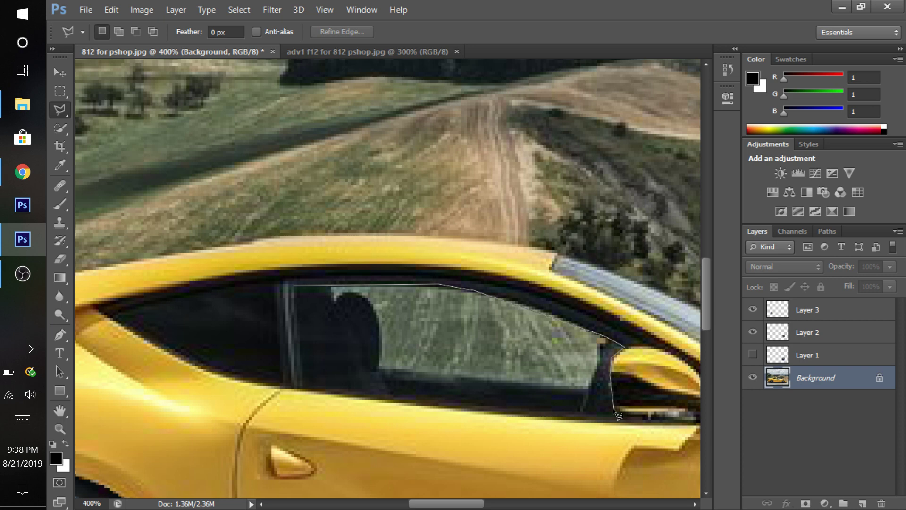
pyautogui.click(649, 407)
pyautogui.hscroll(5, 667, 373)
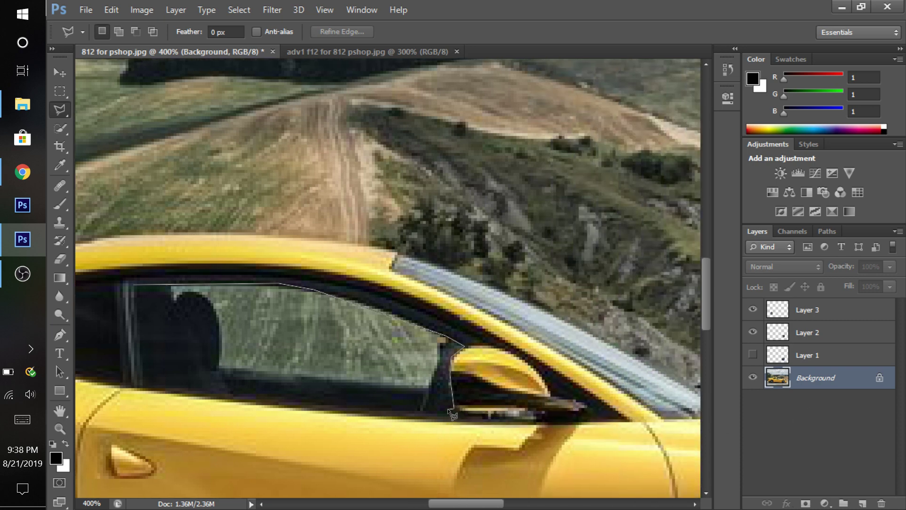
pyautogui.click(453, 413)
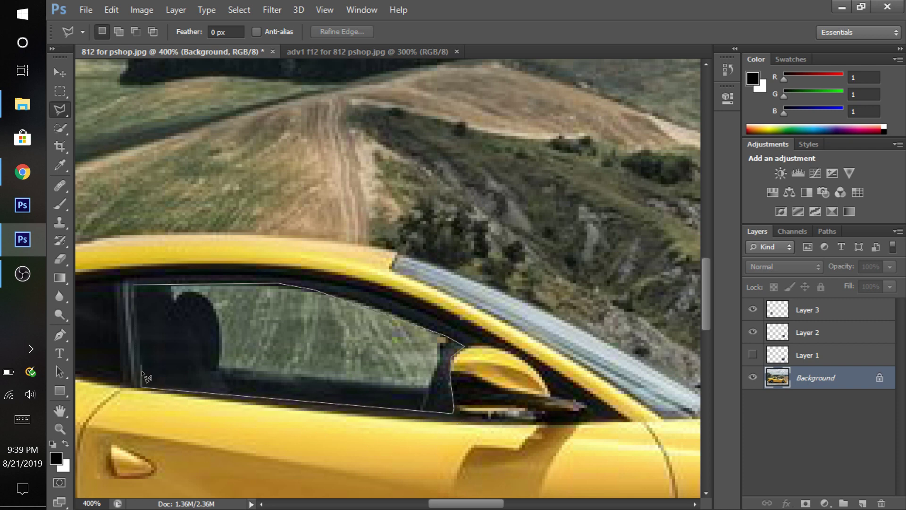
pyautogui.click(141, 387)
pyautogui.click(134, 286)
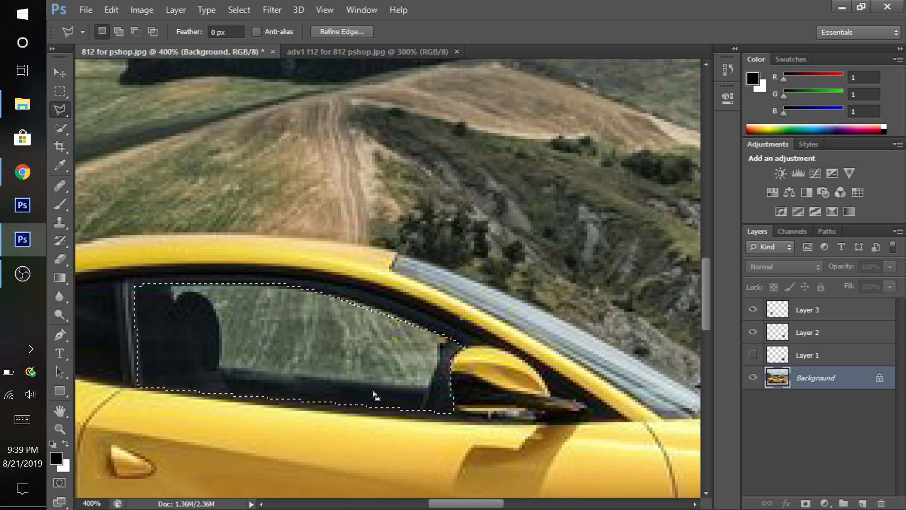
# Darken the selected side window with a black brush at 300 px and 40% opacity, and deselect it
pyautogui.click(60, 200)
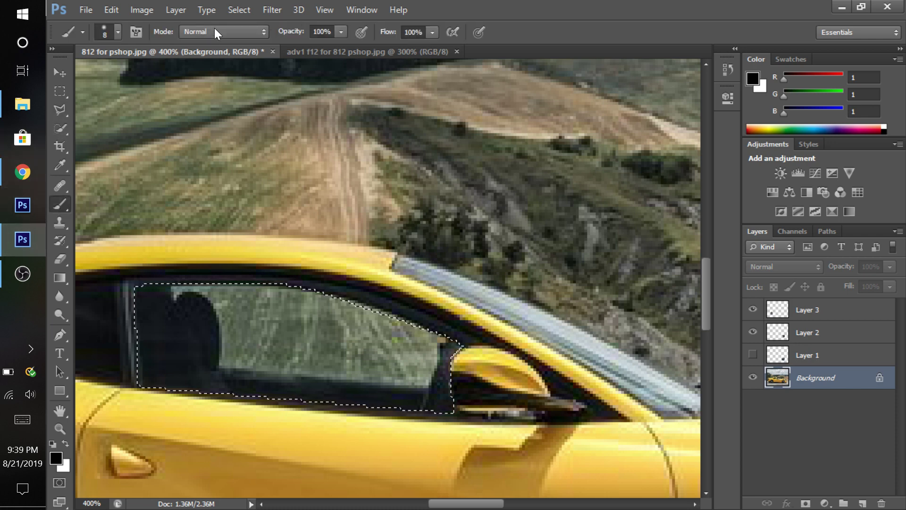
pyautogui.click(111, 10)
pyautogui.click(118, 32)
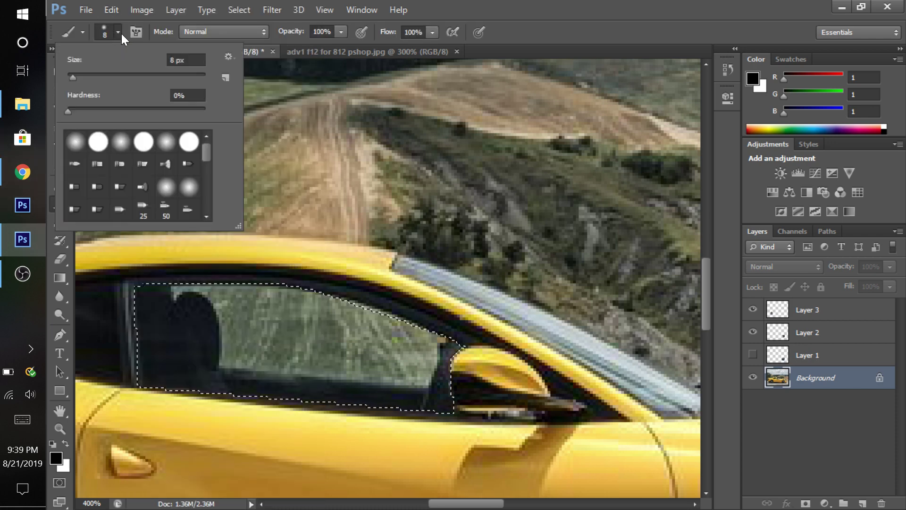
pyautogui.doubleClick(176, 60)
pyautogui.write('300')
pyautogui.press('Return')
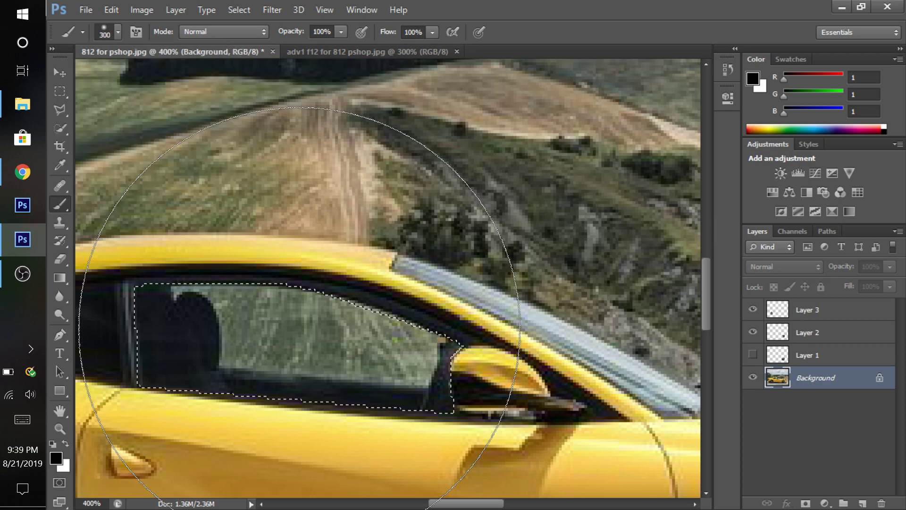
pyautogui.click(320, 31)
pyautogui.write('40')
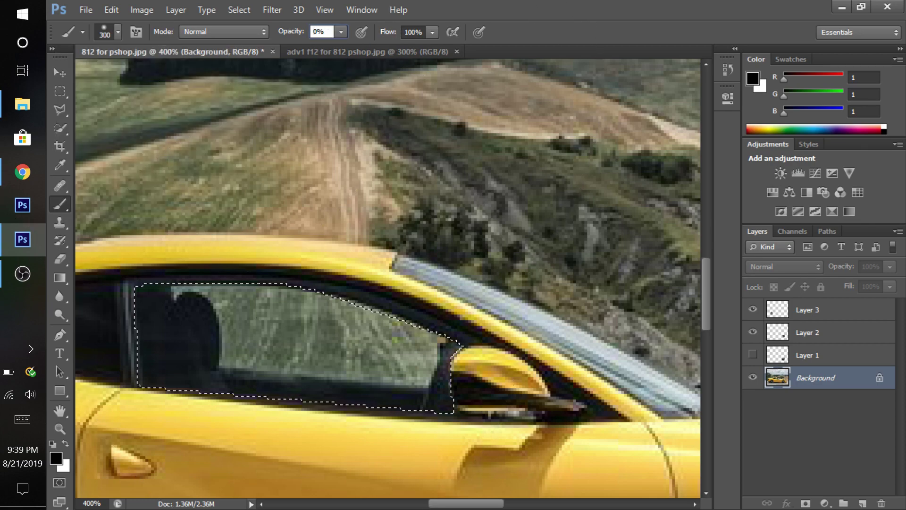
pyautogui.moveTo(258, 325); pyautogui.dragTo(255, 346)
pyautogui.scroll(-3, 255, 347)
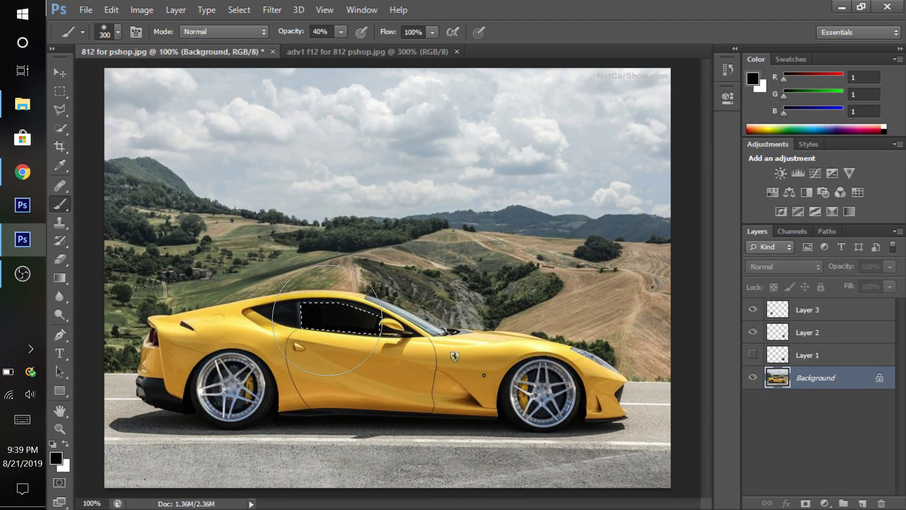
pyautogui.hotkey('ctrl', 'd')
# Lasso the thin light strip along the side window's upper edge, darken it with the black brush and deselect it
pyautogui.click(59, 110)
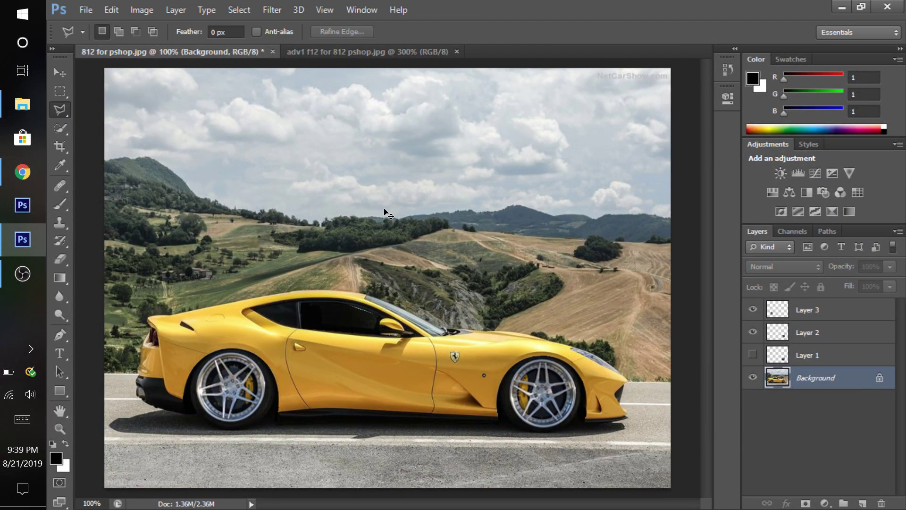
pyautogui.scroll(2, 386, 212)
pyautogui.click(275, 359)
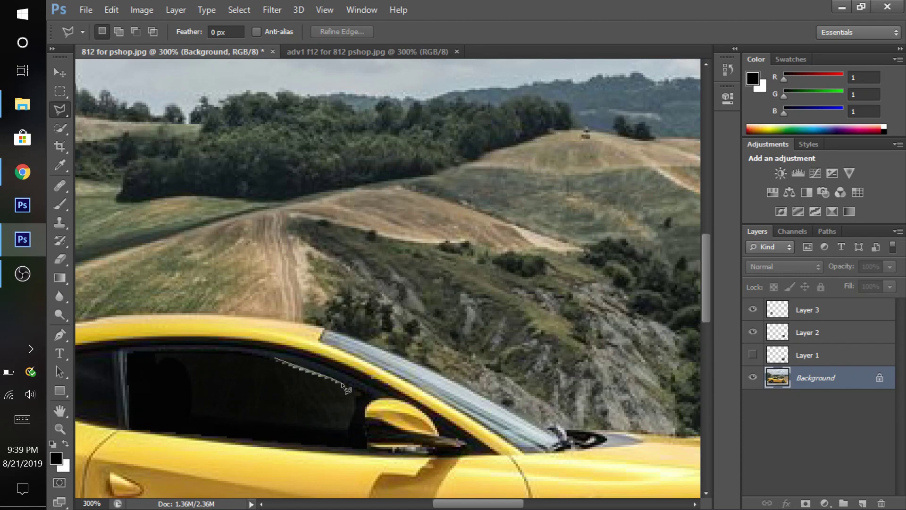
pyautogui.click(337, 387)
pyautogui.click(275, 365)
pyautogui.click(275, 359)
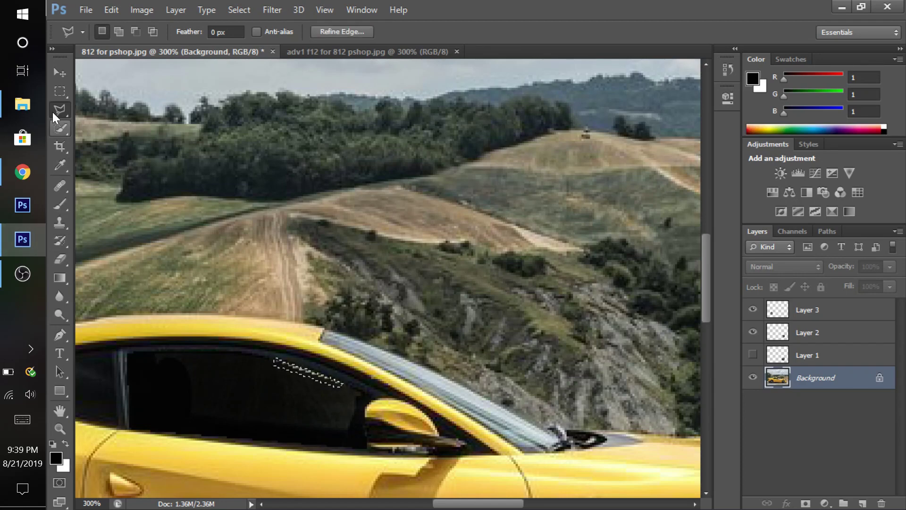
pyautogui.click(60, 204)
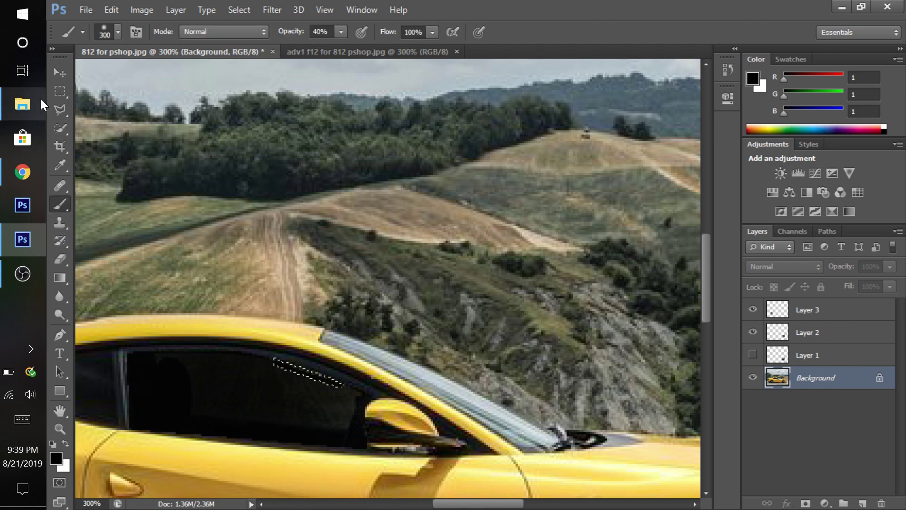
pyautogui.click(60, 109)
pyautogui.hotkey('ctrl', '-')
pyautogui.hotkey('ctrl', '-')
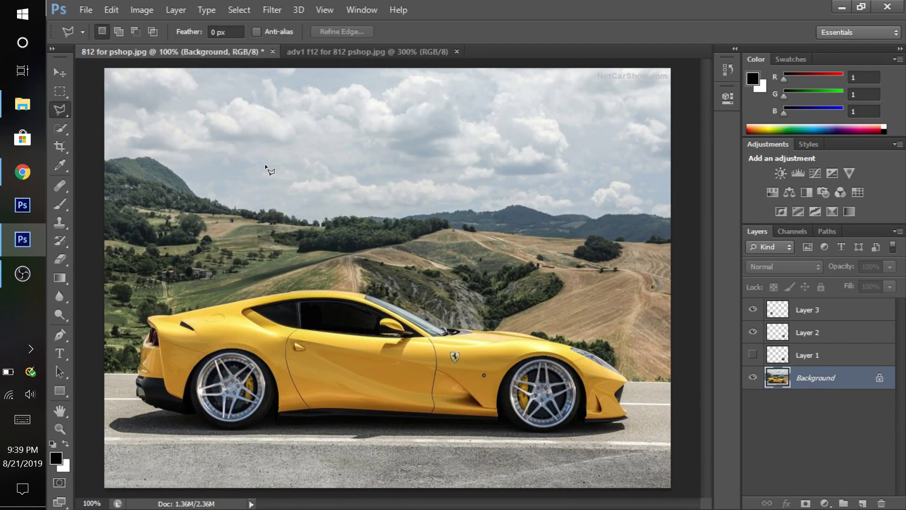
pyautogui.hotkey('ctrl', '+')
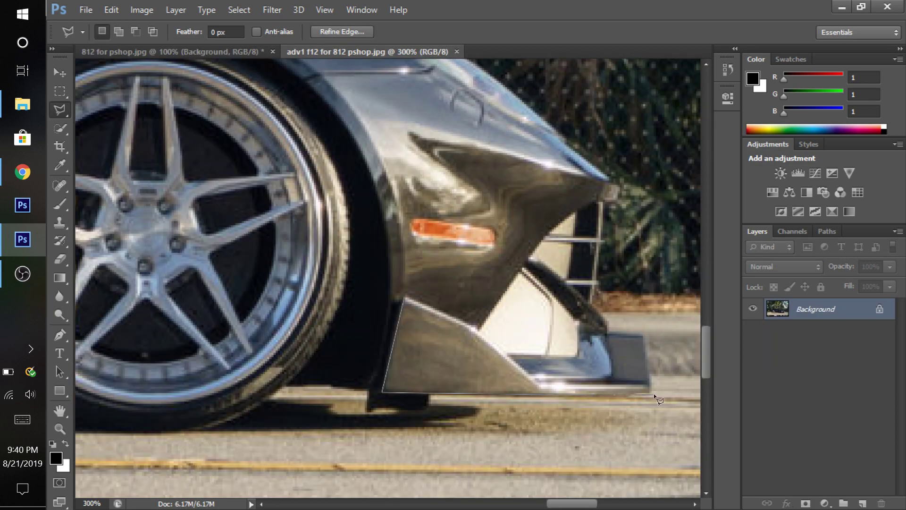
# Outline the dark car's front splitter in the adv1 f12 photo with the Polygonal Lasso
pyautogui.click(651, 392)
pyautogui.click(612, 365)
pyautogui.click(610, 378)
pyautogui.click(505, 354)
pyautogui.click(469, 327)
pyautogui.click(405, 297)
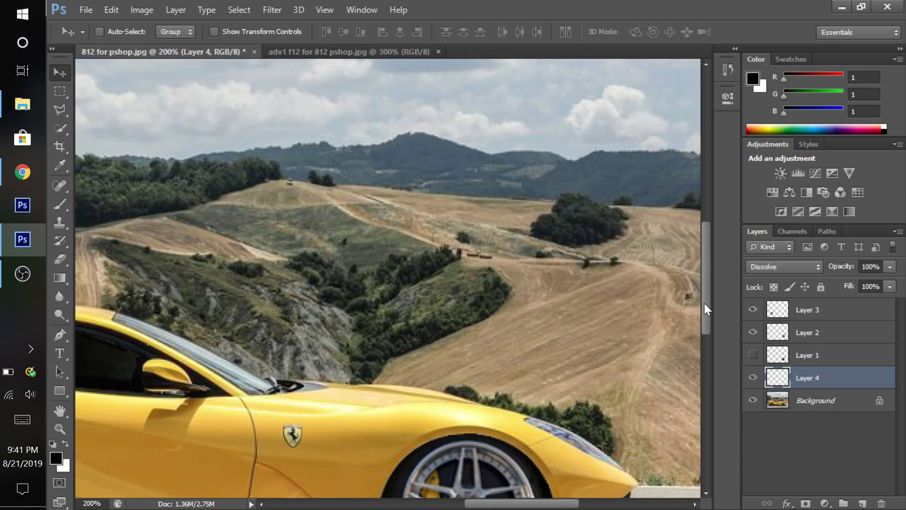
# Stretch the splitter on Layer 4 slightly taller below the yellow car's front bumper, apply the transform and hide the transform controls
pyautogui.moveTo(711, 377); pyautogui.dragTo(685, 340)
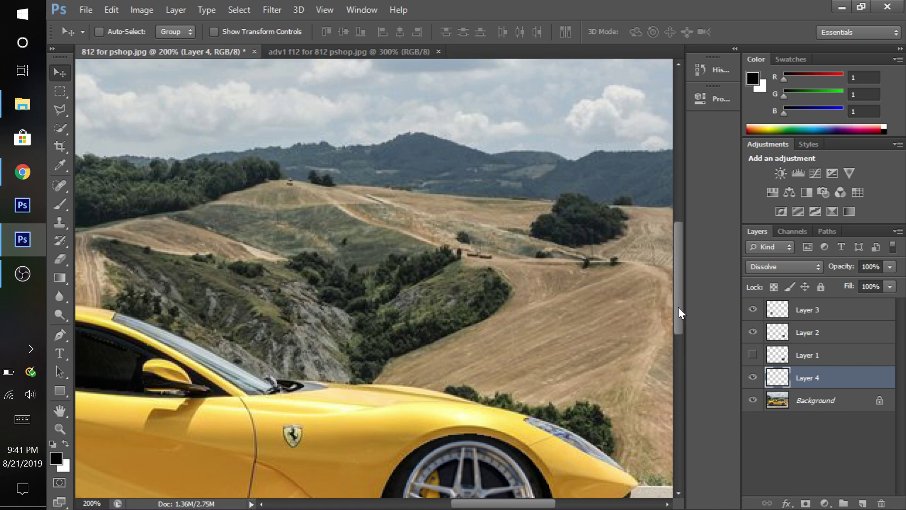
pyautogui.moveTo(685, 308); pyautogui.dragTo(732, 318)
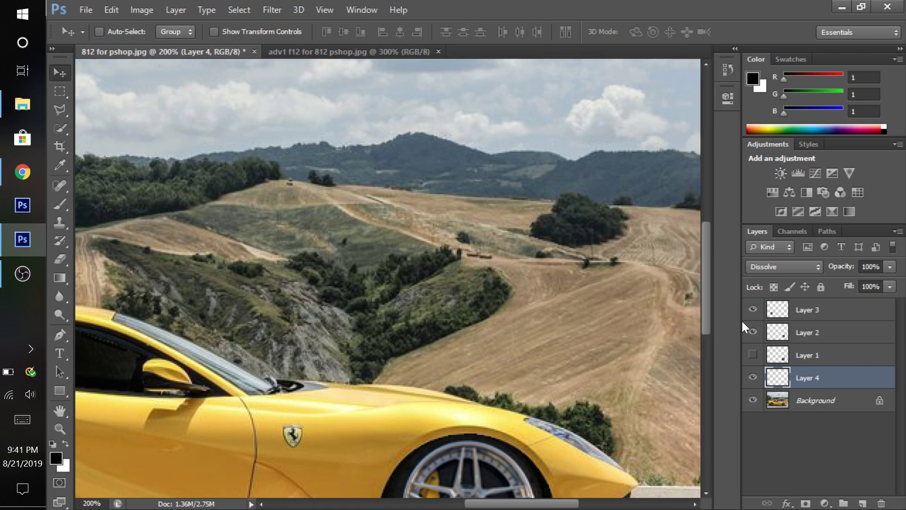
pyautogui.scroll(-5, 711, 311)
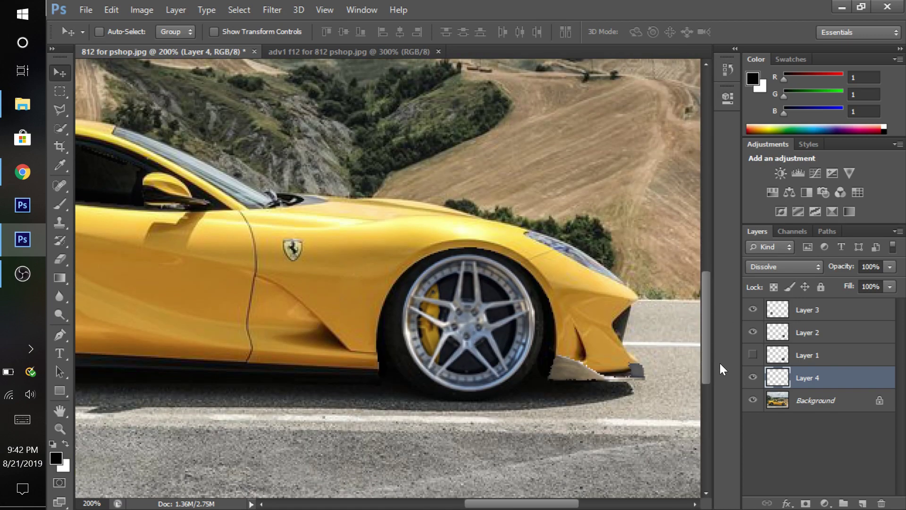
pyautogui.hotkey('ctrl', '+')
pyautogui.moveTo(530, 503); pyautogui.dragTo(569, 504)
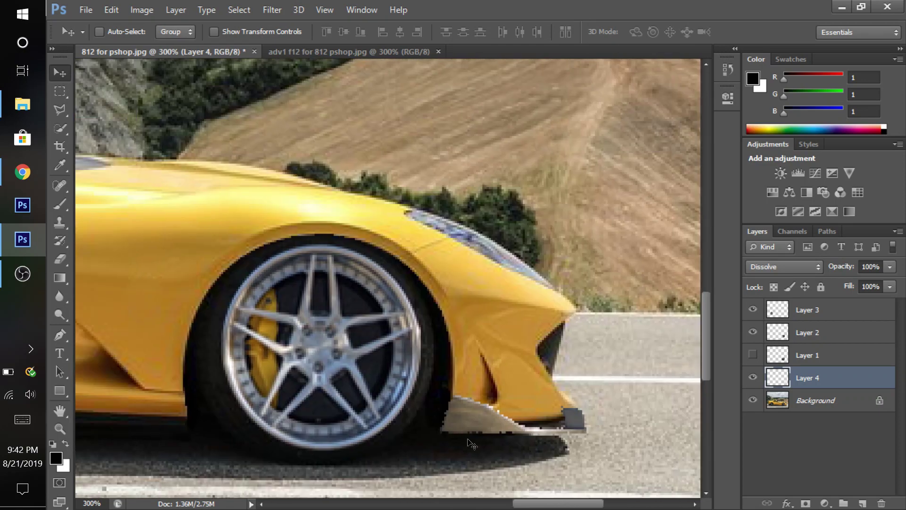
pyautogui.click(246, 33)
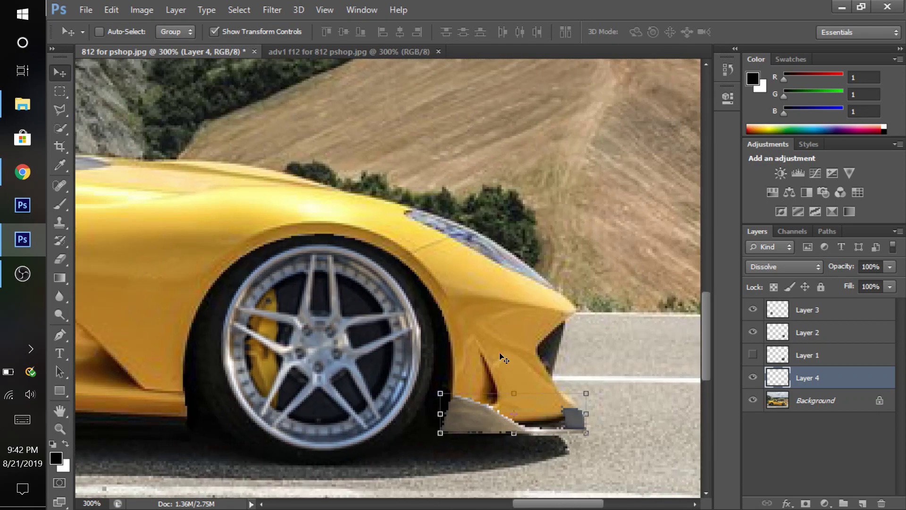
pyautogui.moveTo(513, 394); pyautogui.dragTo(516, 393)
pyautogui.moveTo(517, 431); pyautogui.dragTo(517, 433)
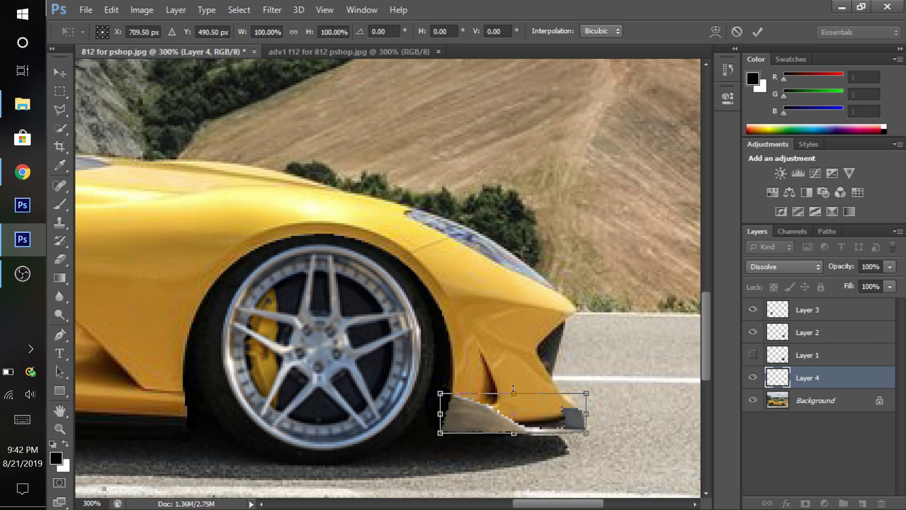
pyautogui.moveTo(514, 393); pyautogui.dragTo(515, 391)
pyautogui.click(758, 32)
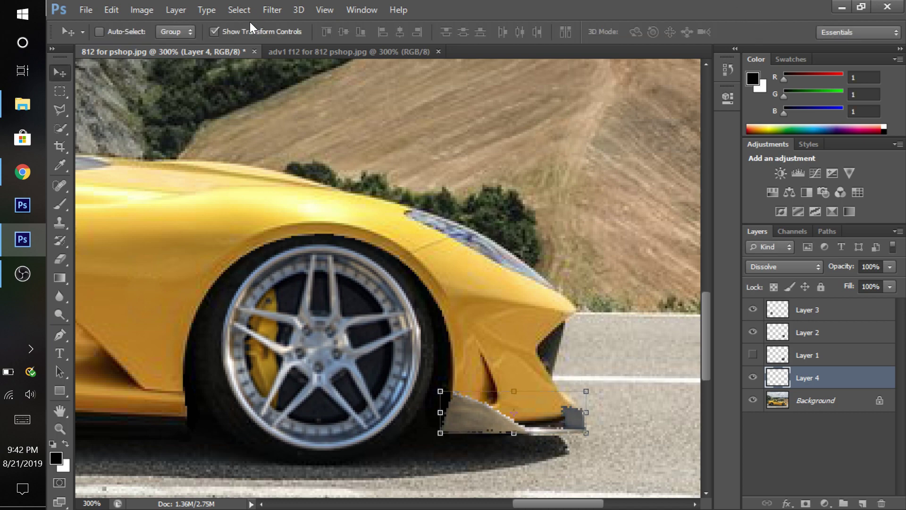
pyautogui.hotkey('ctrl', '1')
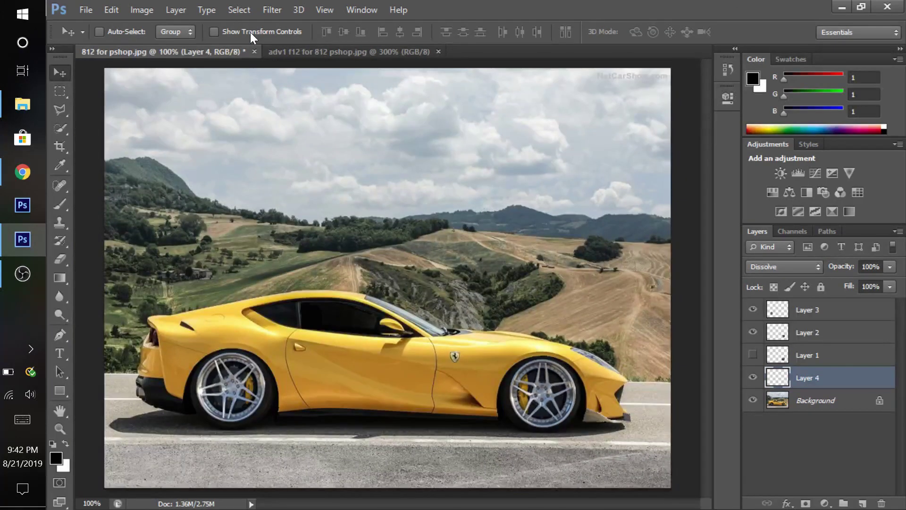